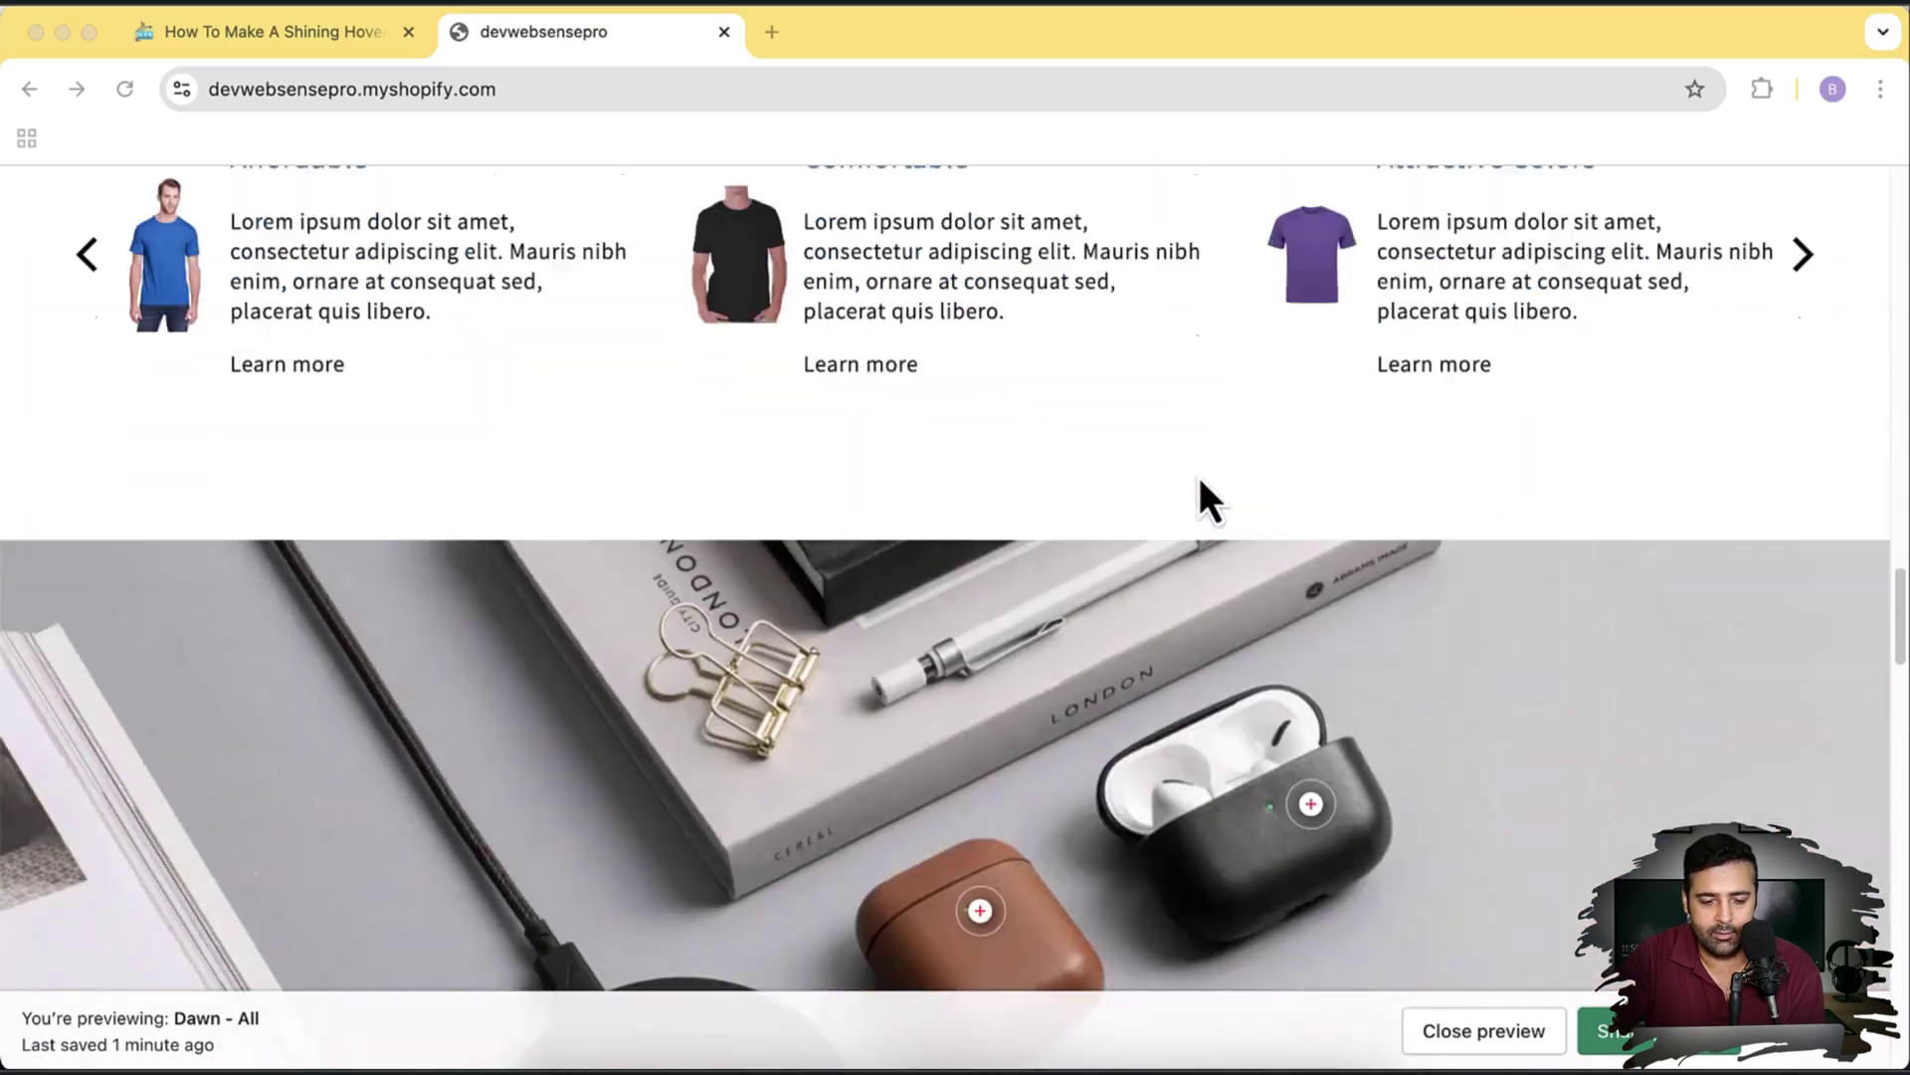
# Step: Bring the storefront window forward and reveal its About, Contact and FAQ pages
pyautogui.scroll(10, 1201, 483)
pyautogui.scroll(15, 1200, 480)
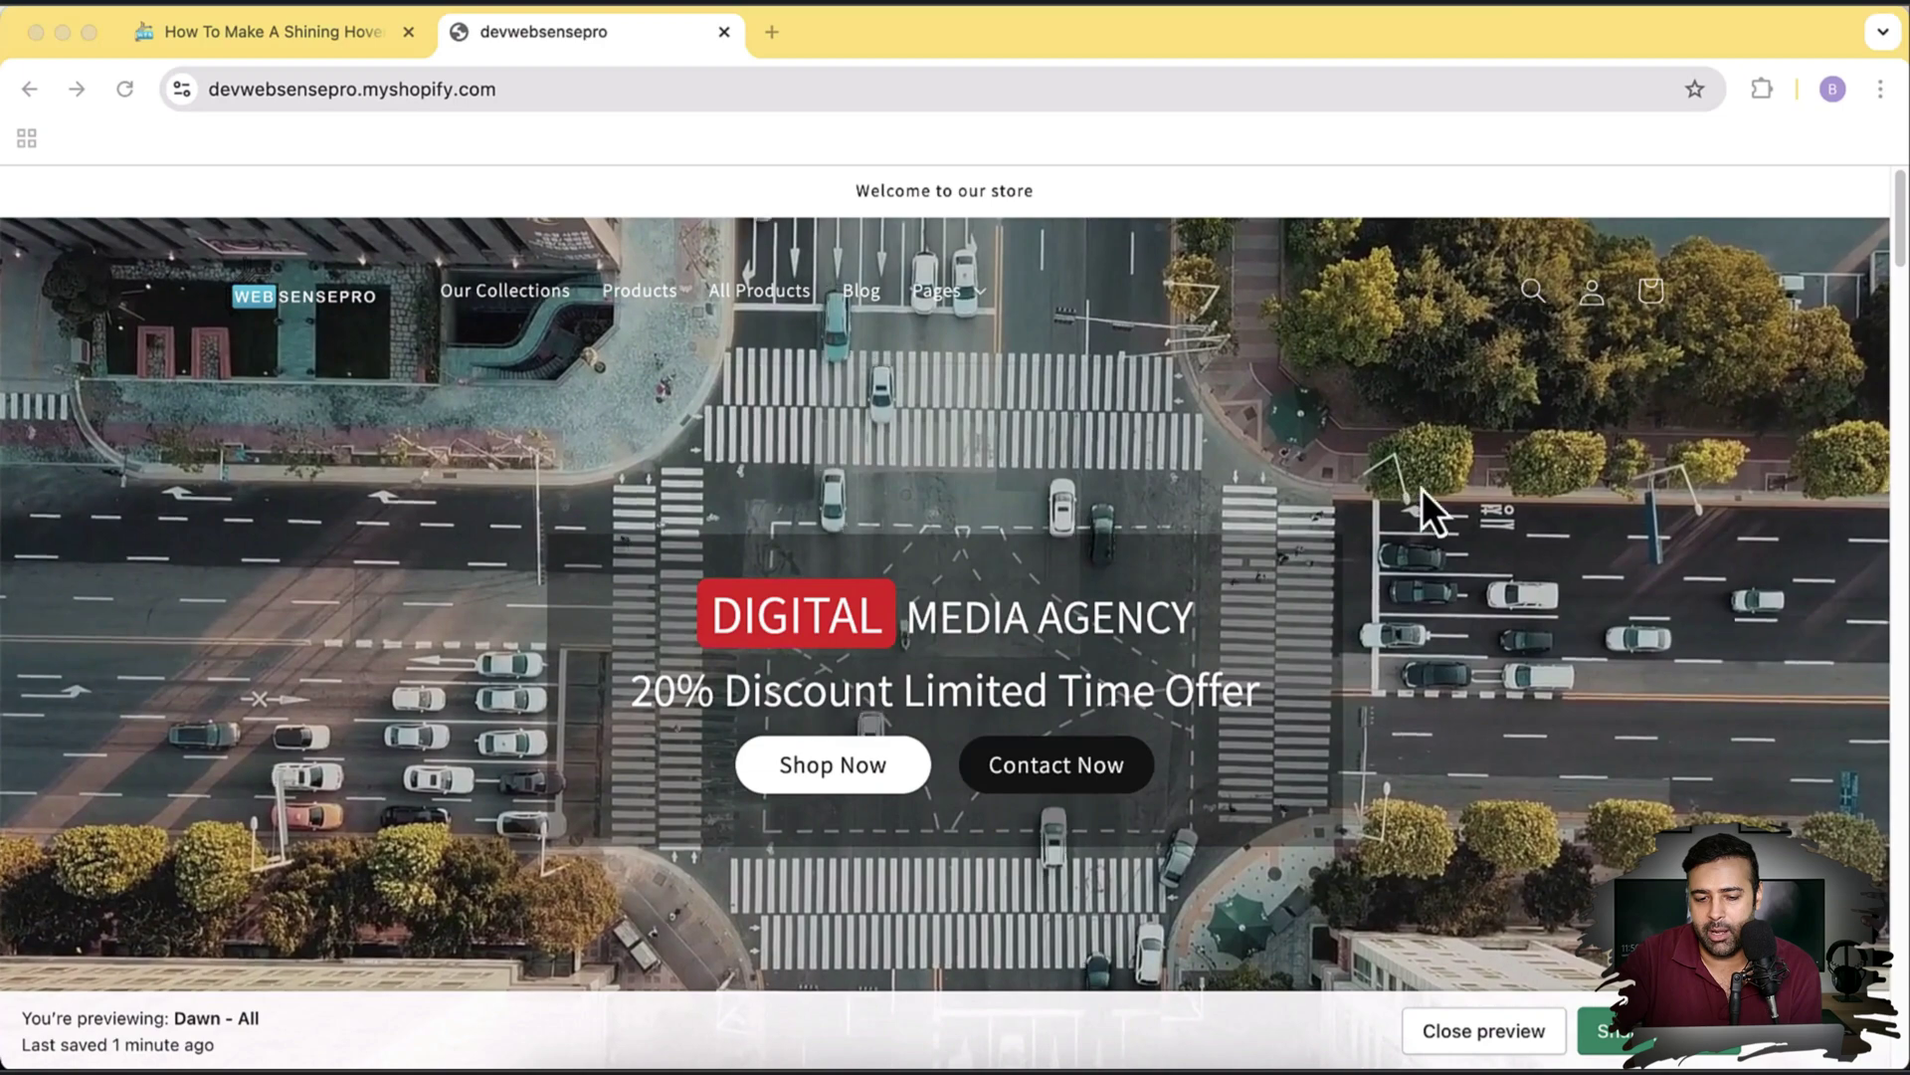
pyautogui.click(1437, 512)
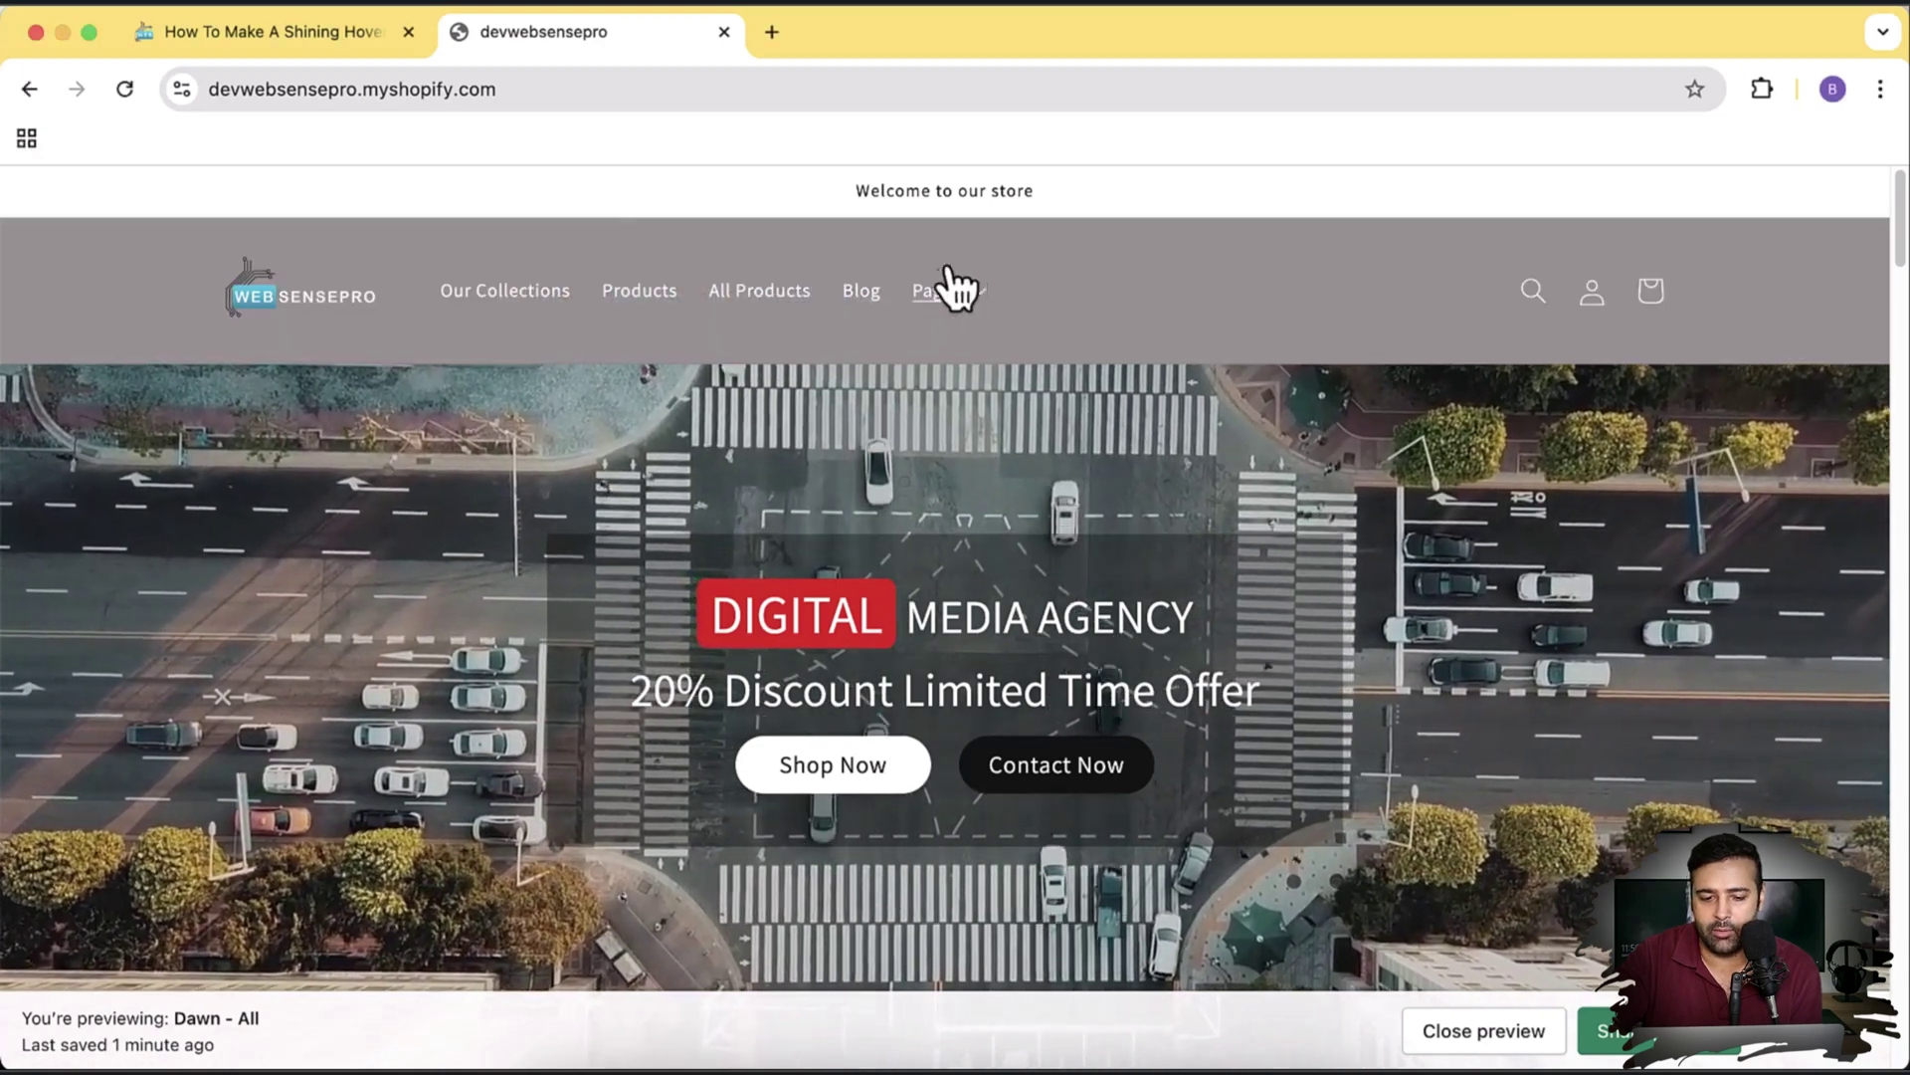
pyautogui.click(985, 291)
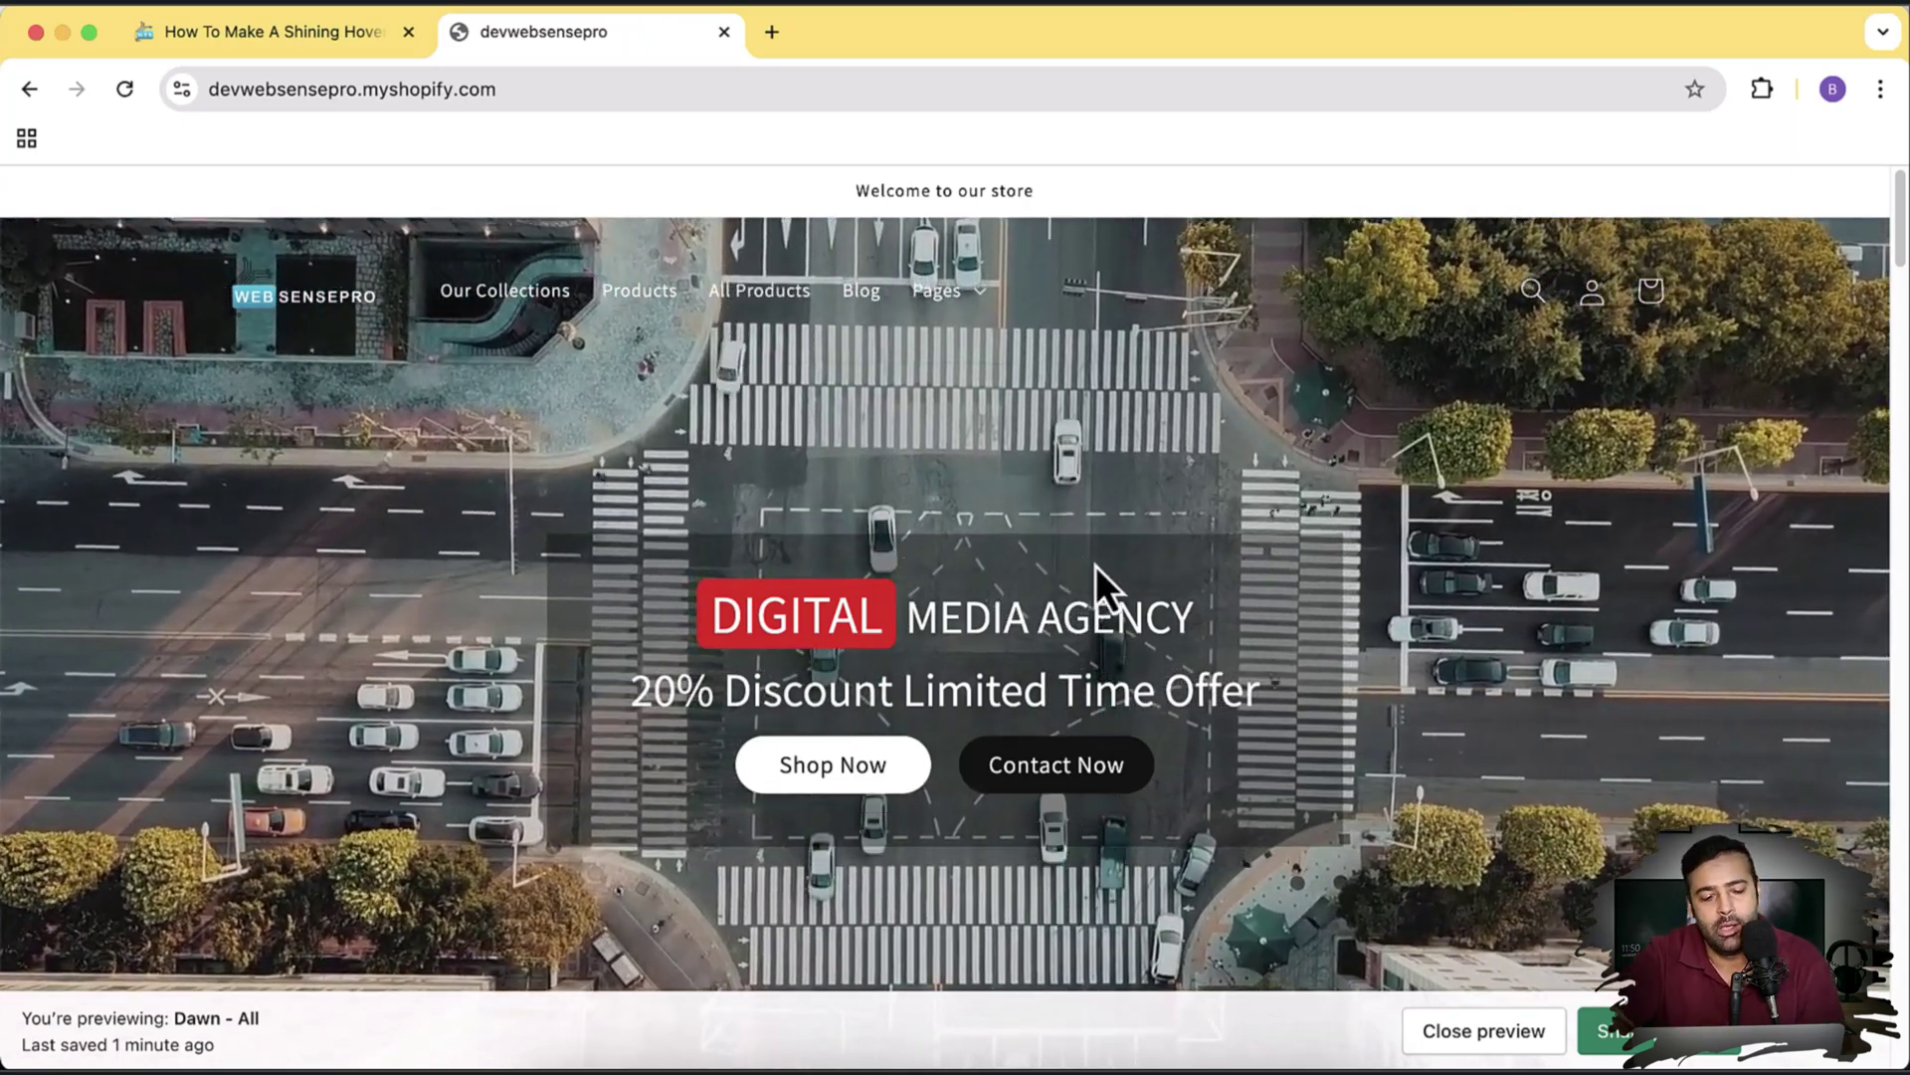
# Step: Scroll through the wireless charger product page, then switch to the shining hover tutorial
pyautogui.scroll(-4, 1434, 396)
pyautogui.scroll(-12, 1435, 396)
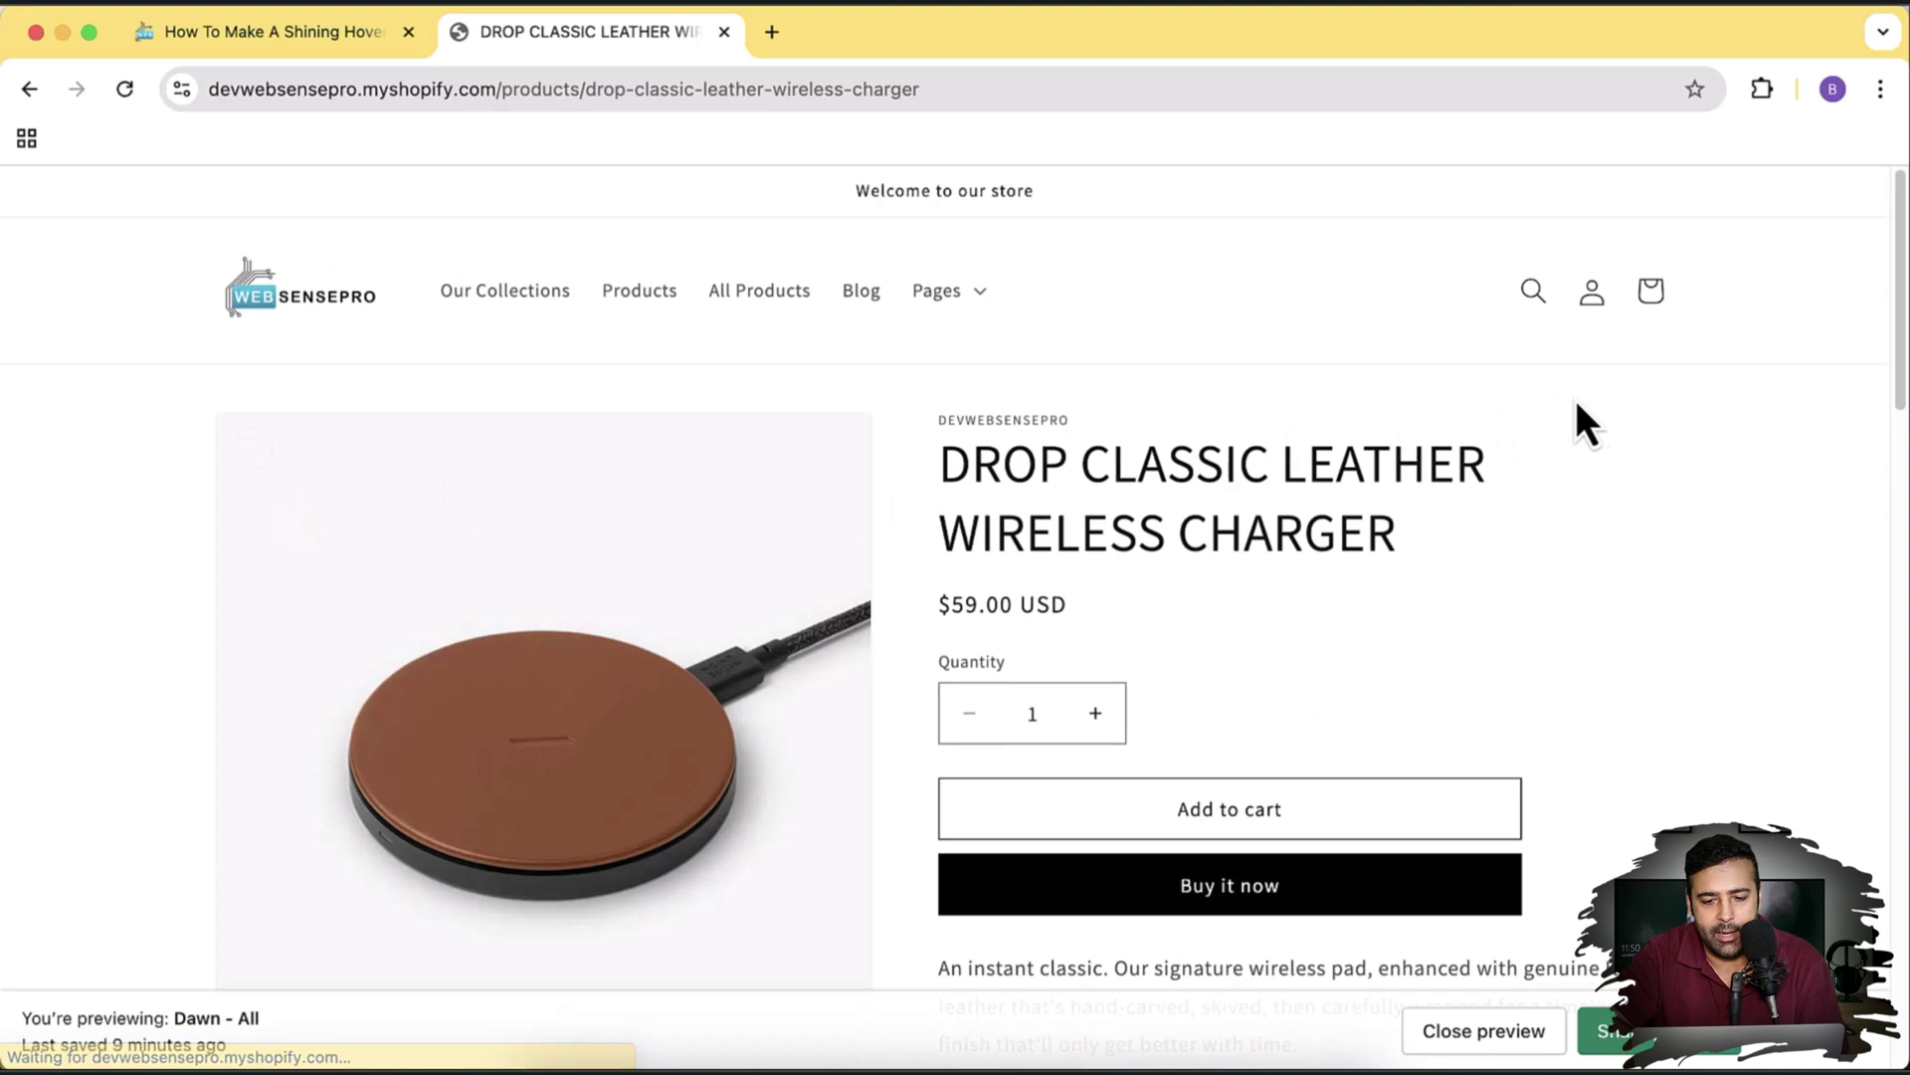
pyautogui.scroll(-2, 1743, 420)
pyautogui.scroll(-1, 1742, 422)
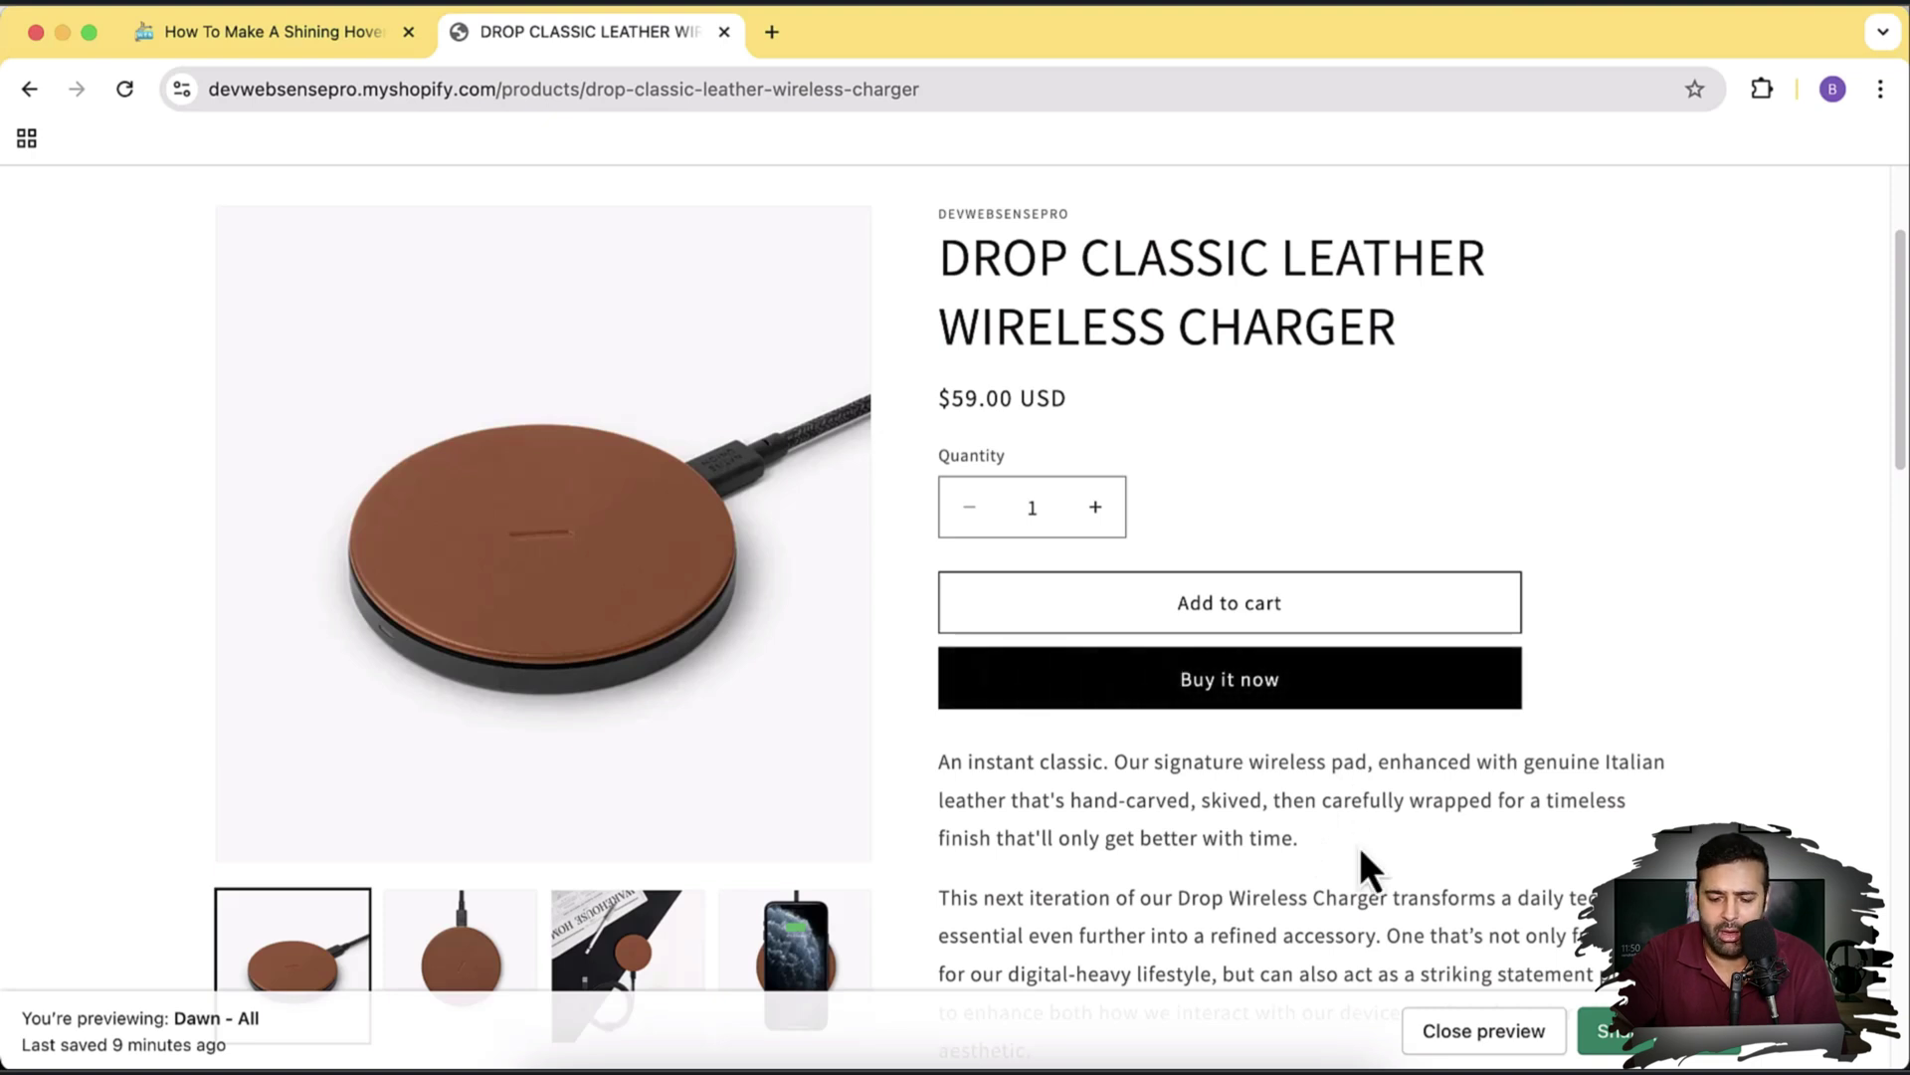
pyautogui.click(306, 44)
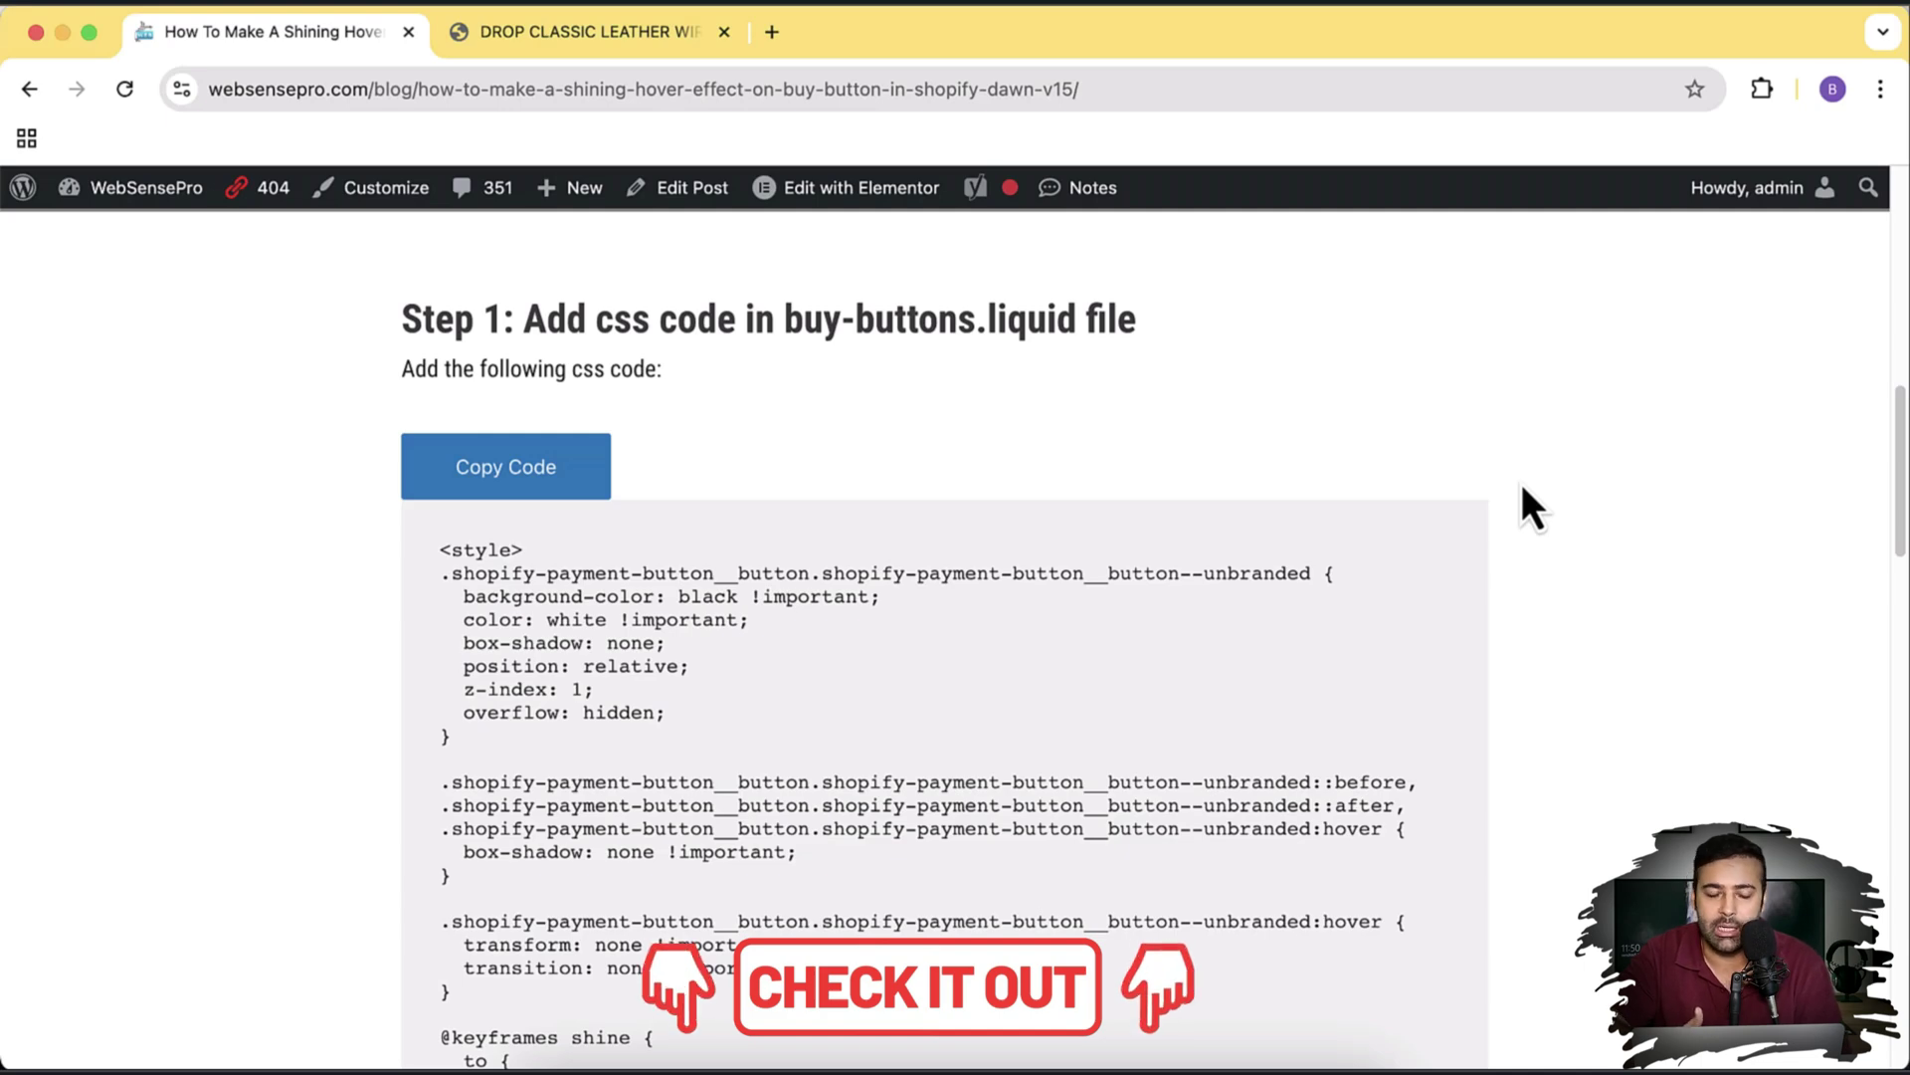
# Step: Copy the tutorial's buy-button CSS code
pyautogui.click(522, 480)
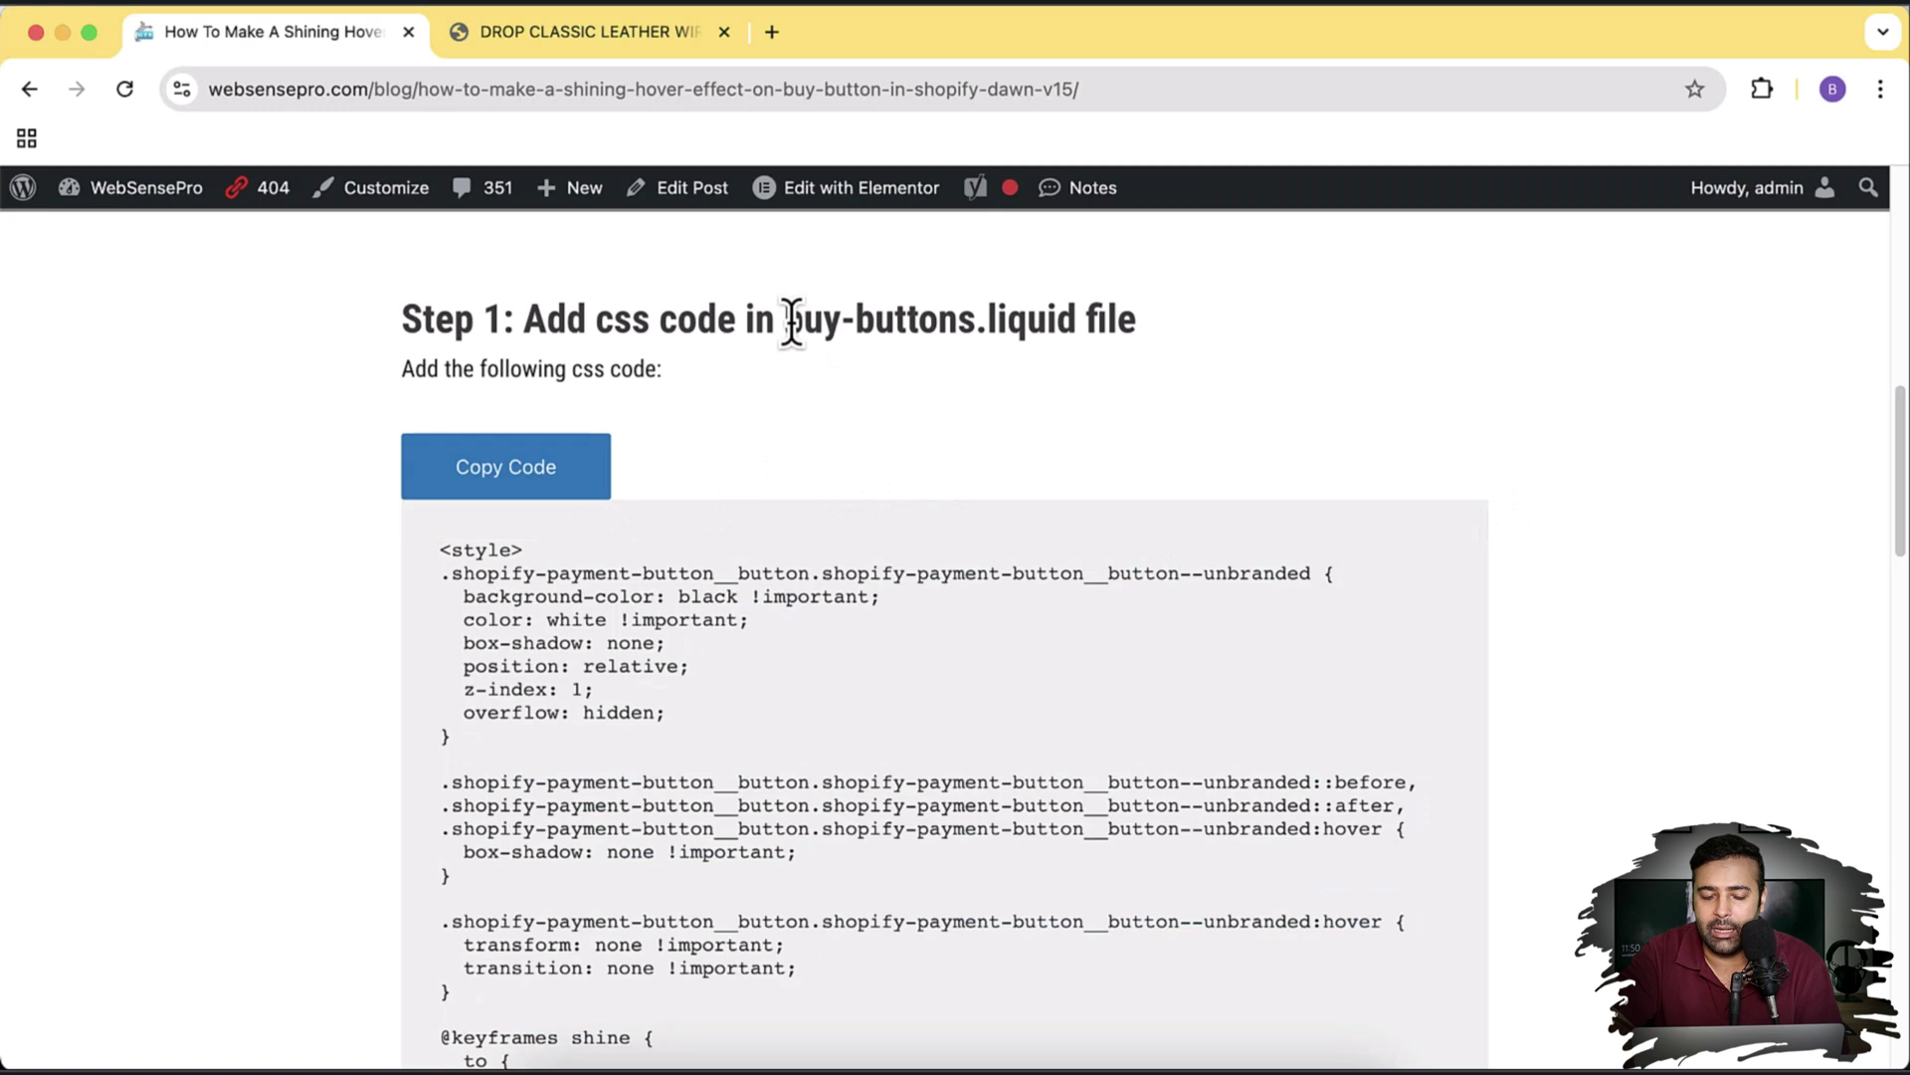
pyautogui.moveTo(791, 322); pyautogui.dragTo(940, 324)
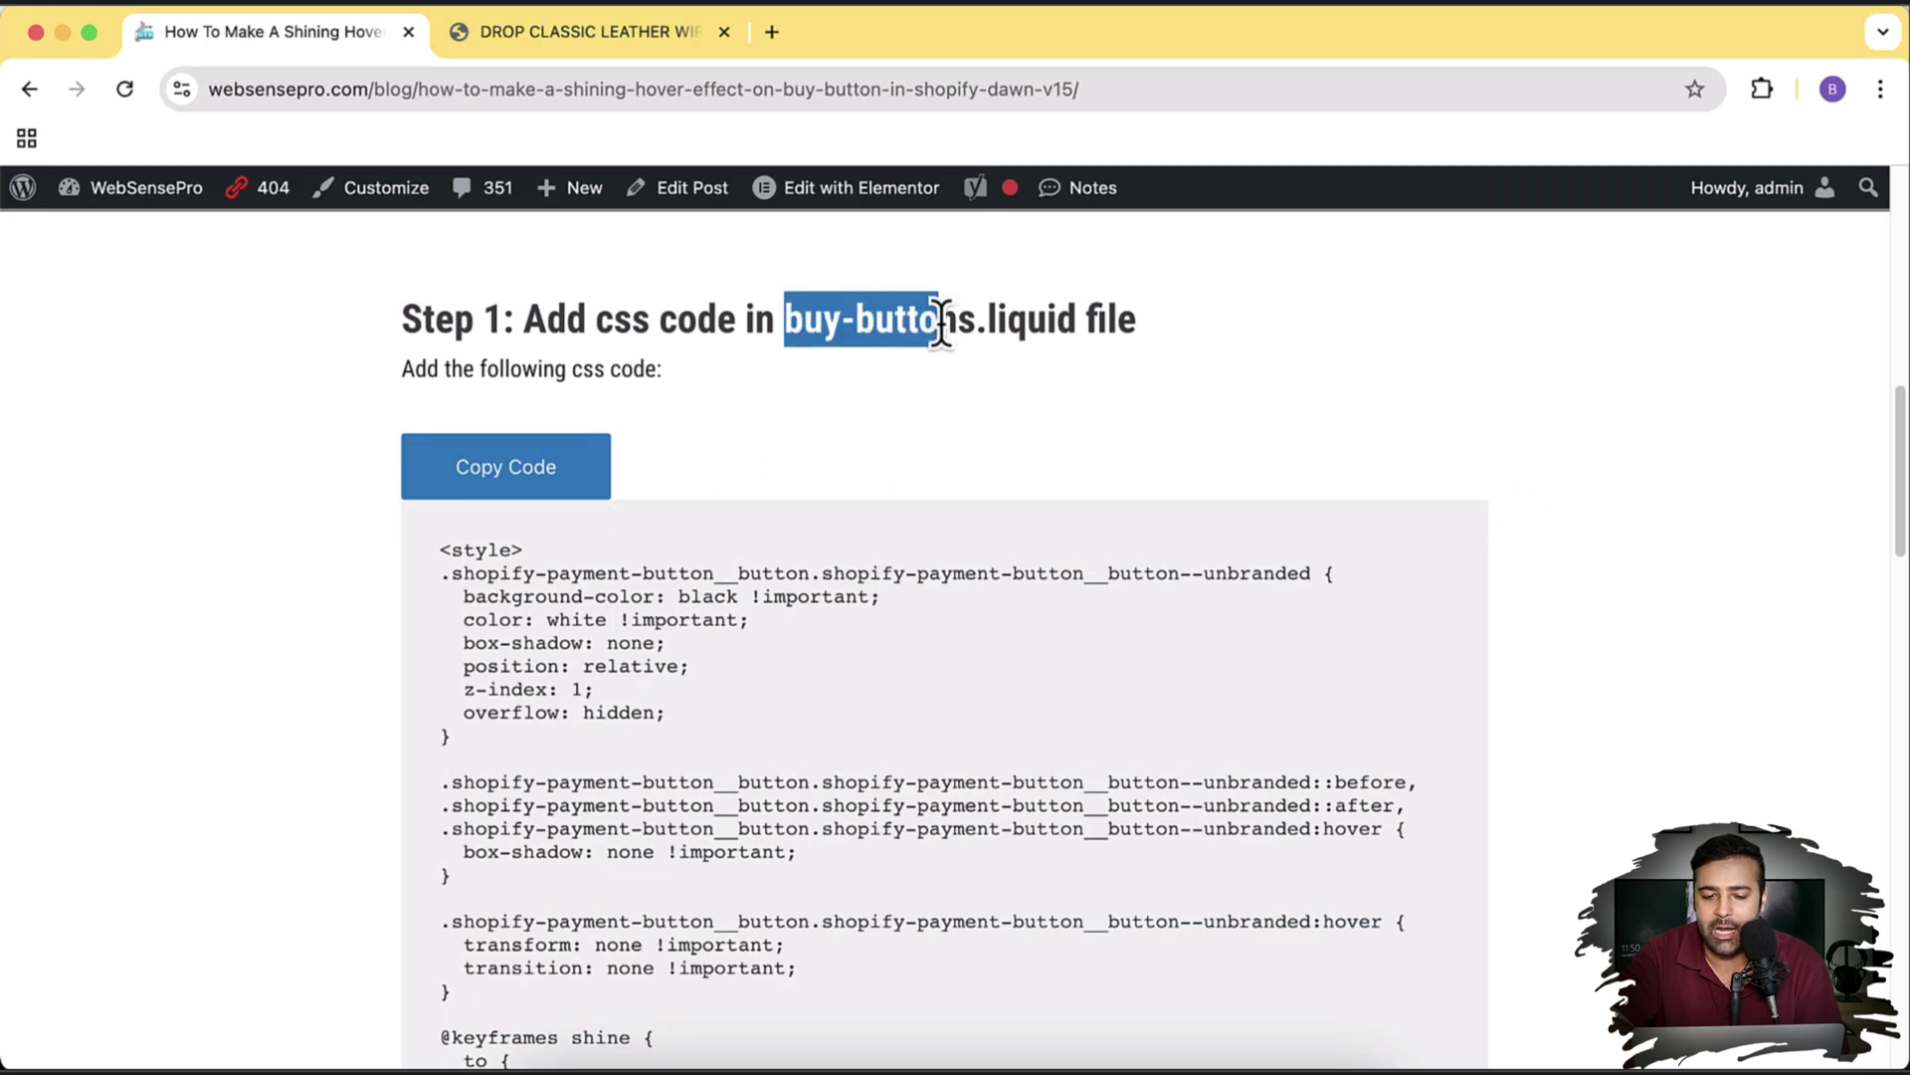
pyautogui.click(1247, 406)
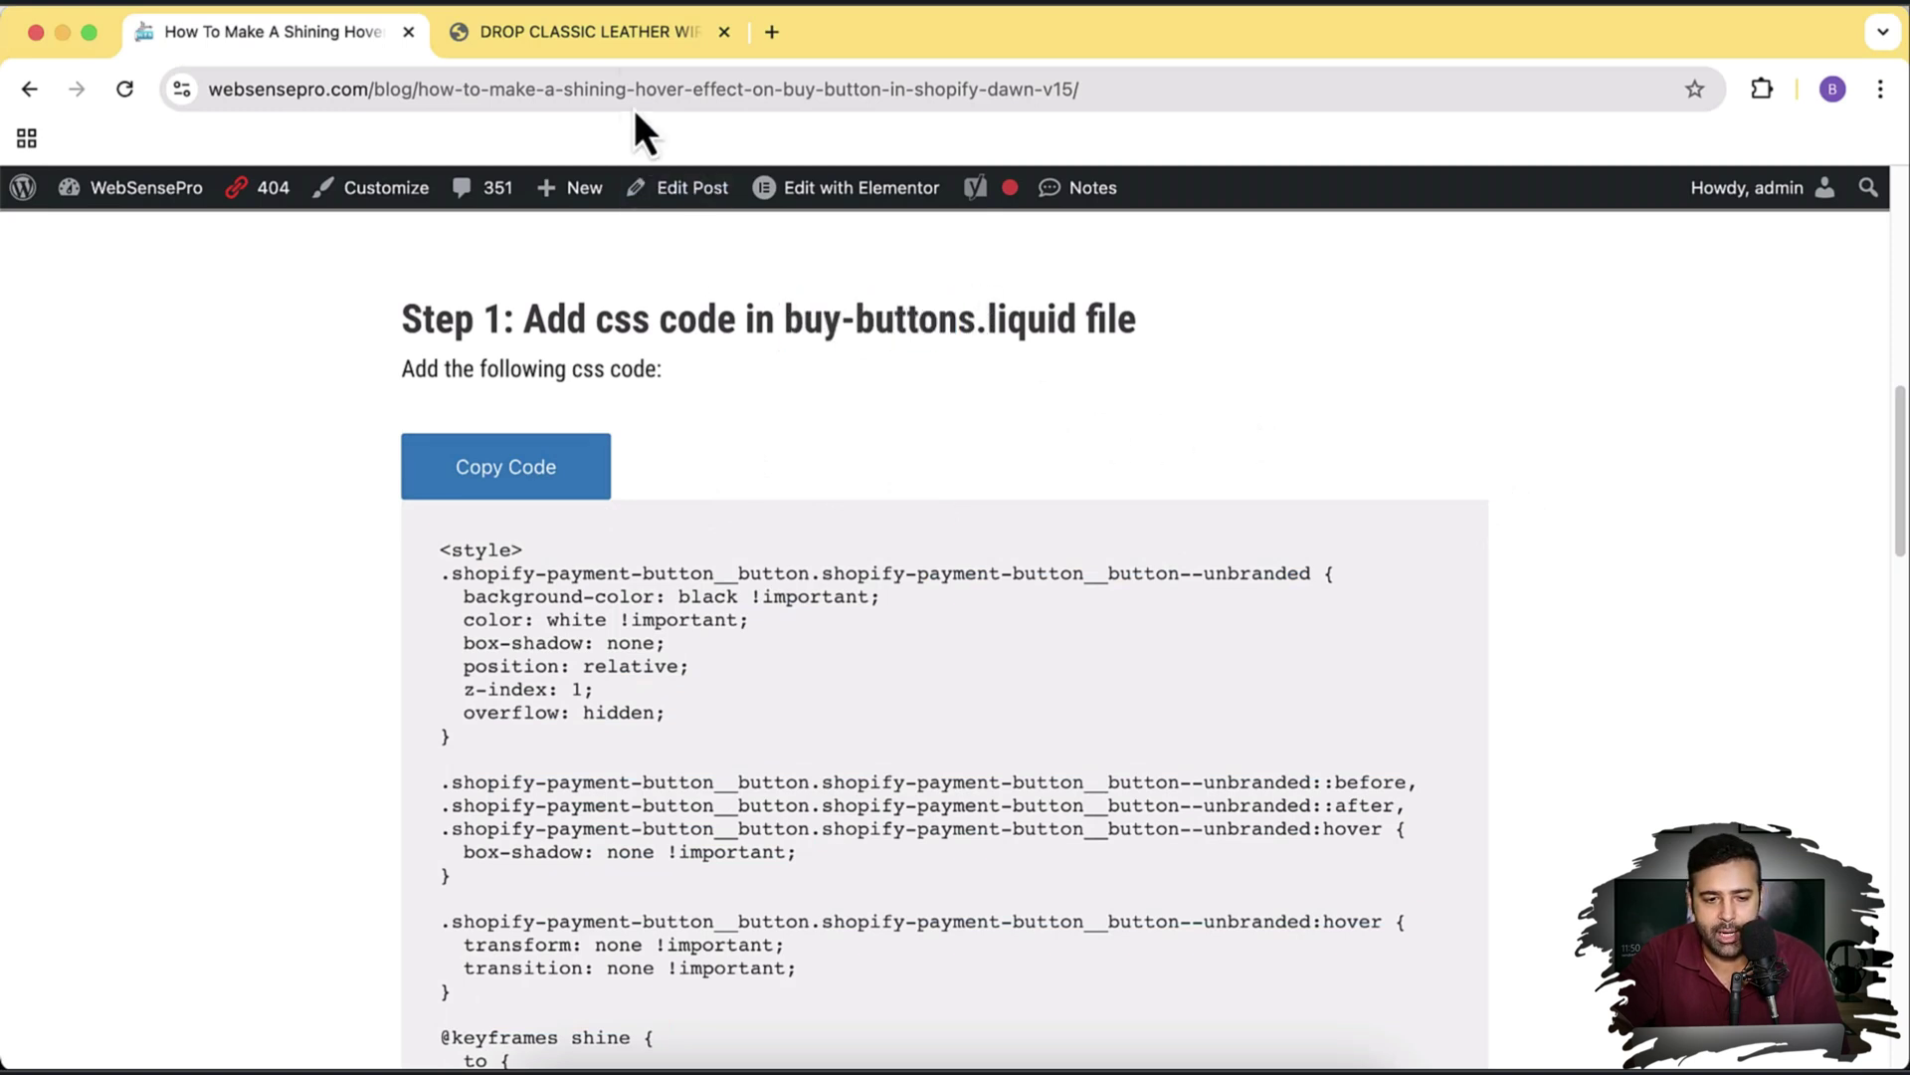
# Step: Open the store's domain with /admin in a new tab to reach the Shopify admin home
pyautogui.click(660, 50)
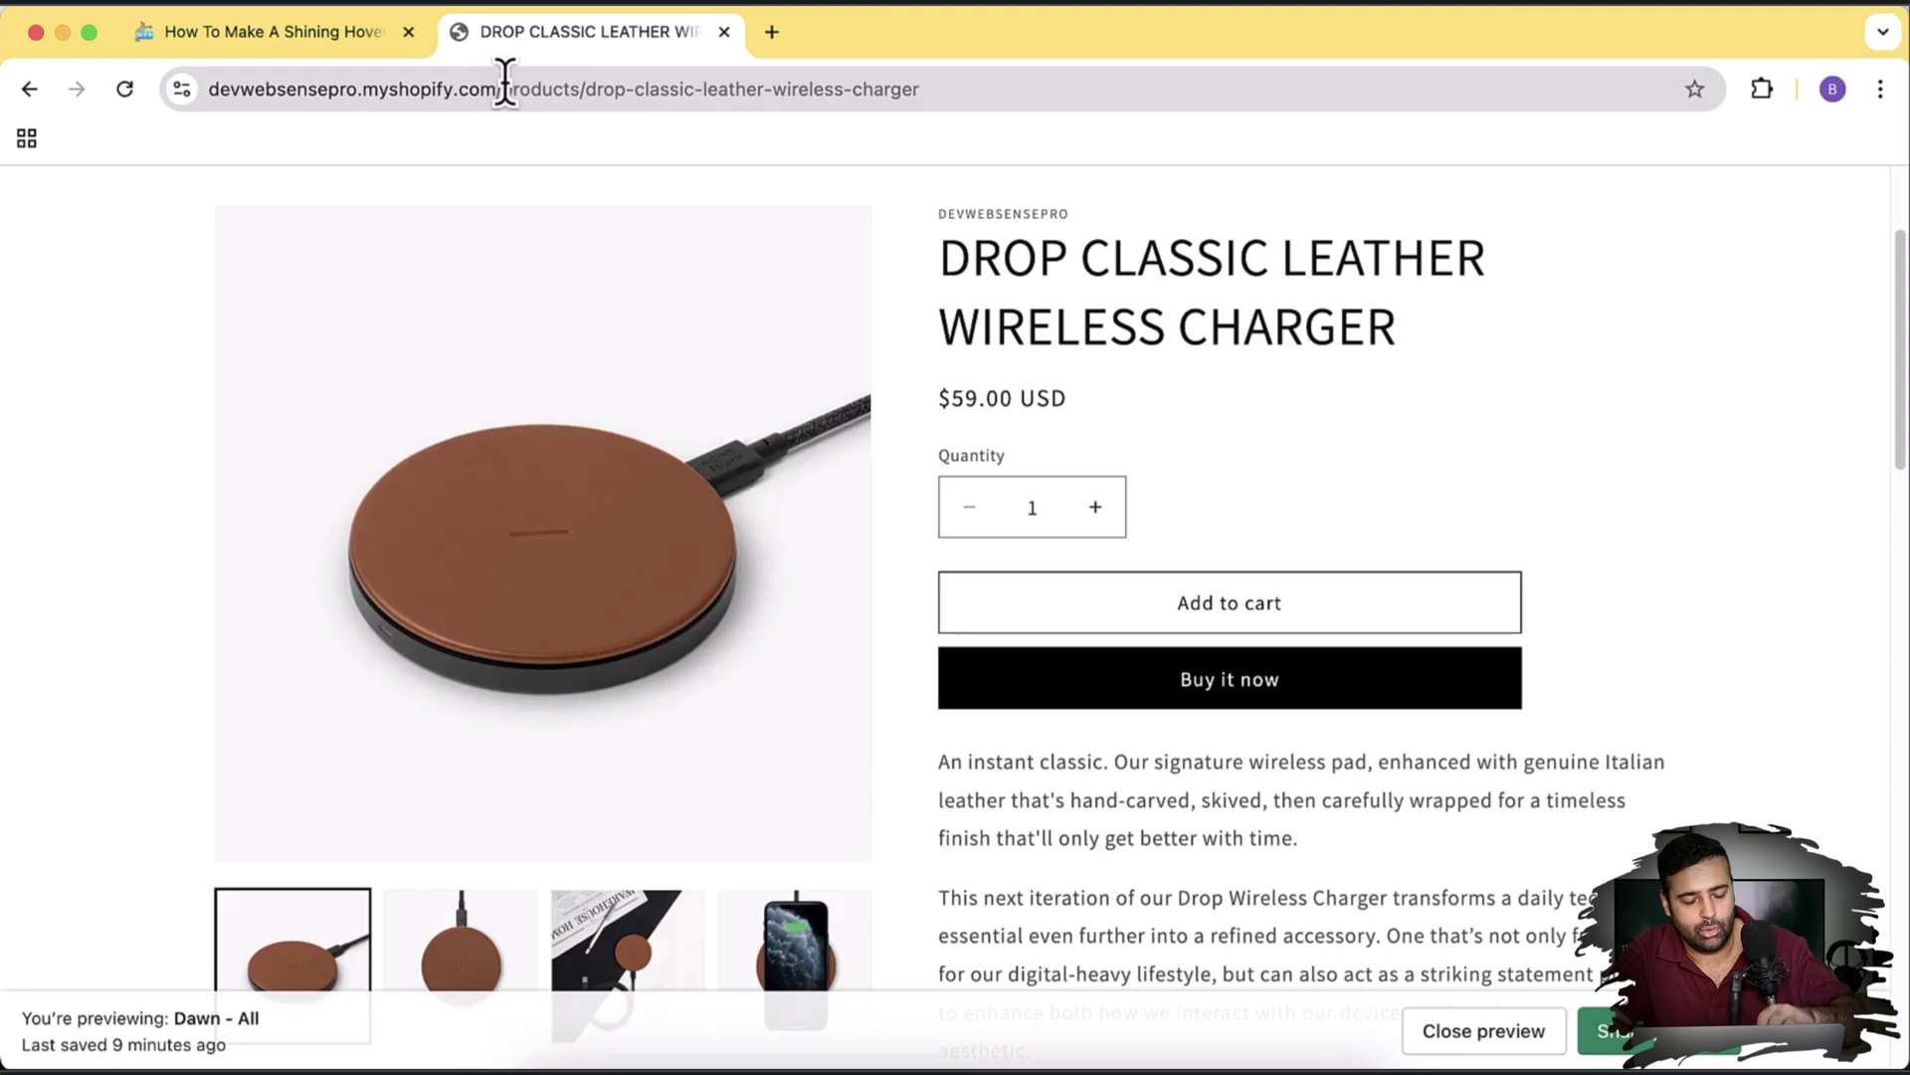
pyautogui.moveTo(502, 89); pyautogui.dragTo(177, 109)
pyautogui.press('super+c')
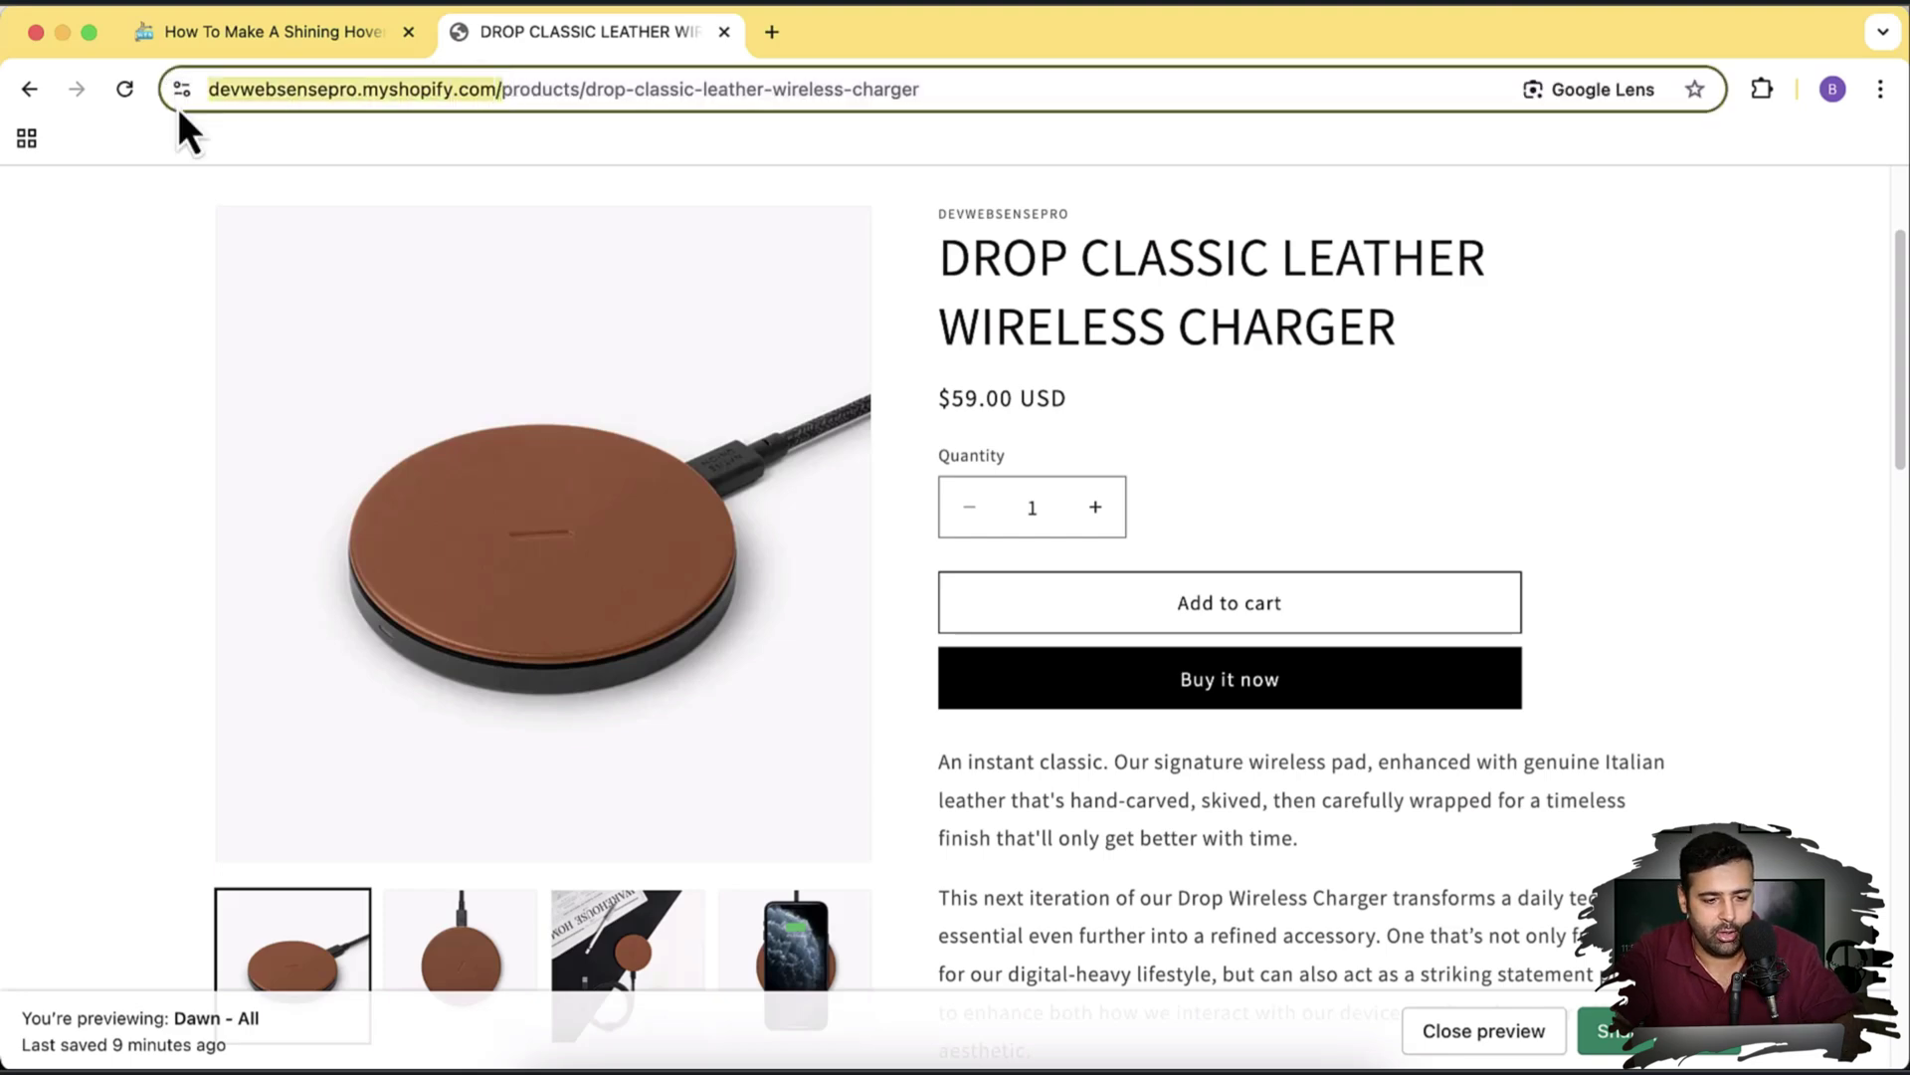
pyautogui.press('super+t')
pyautogui.press('super+v')
pyautogui.write('/admin')
pyautogui.press('Return')
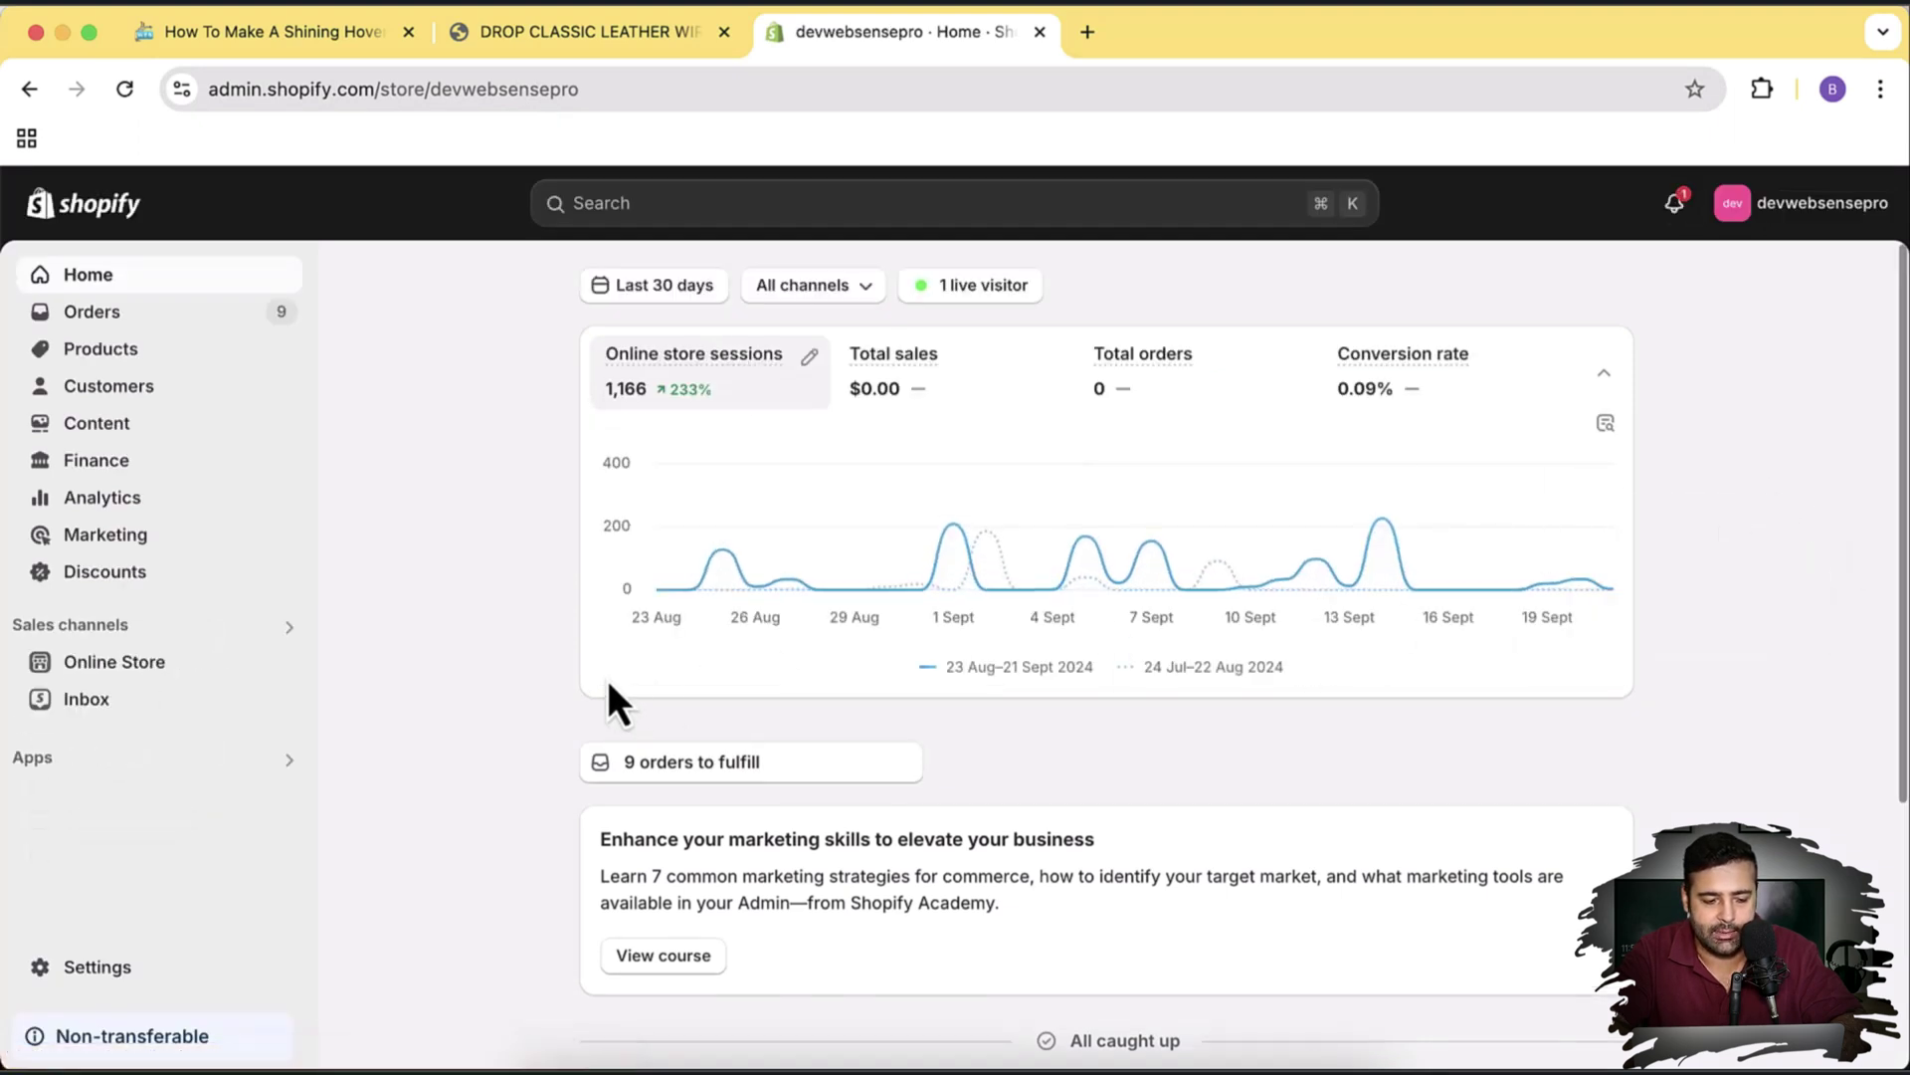
# Step: Go to Online Store > Themes and scroll down to the Popular free themes
pyautogui.click(182, 672)
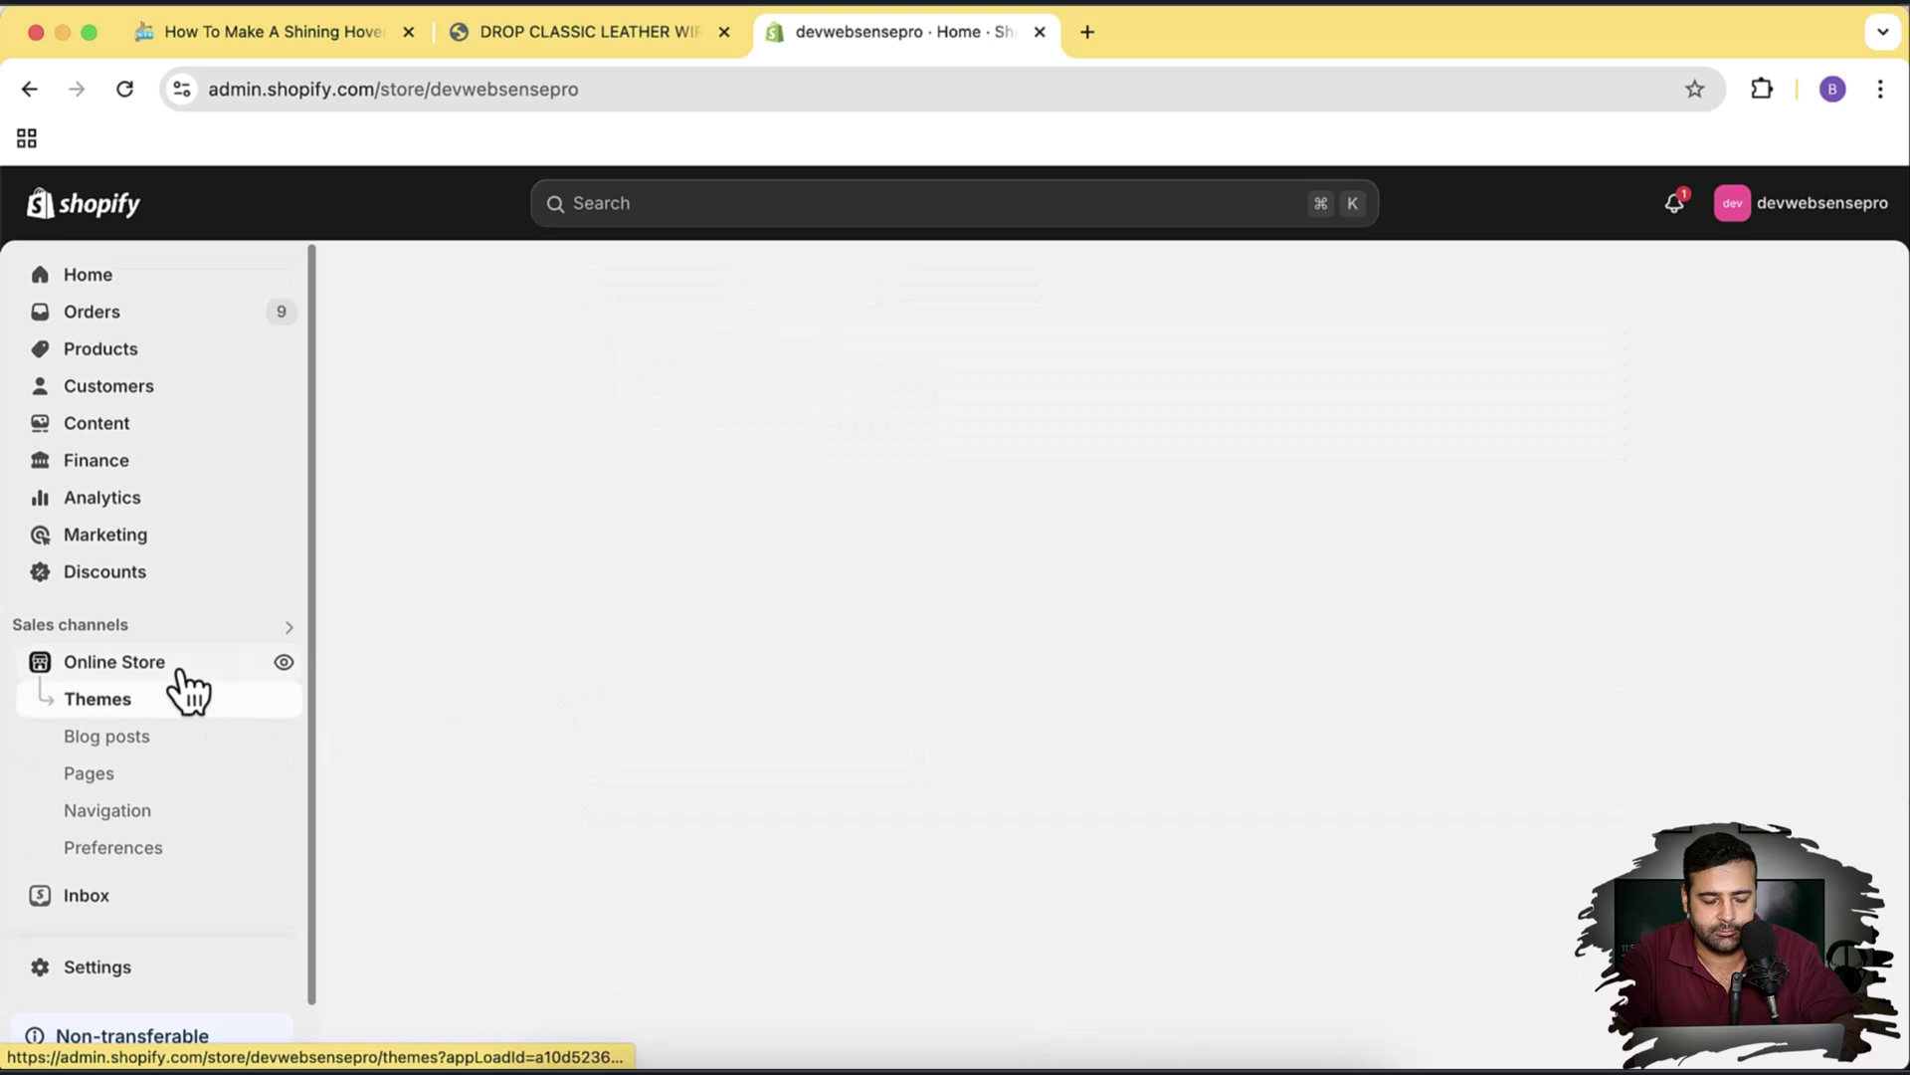
pyautogui.scroll(-1, 187, 690)
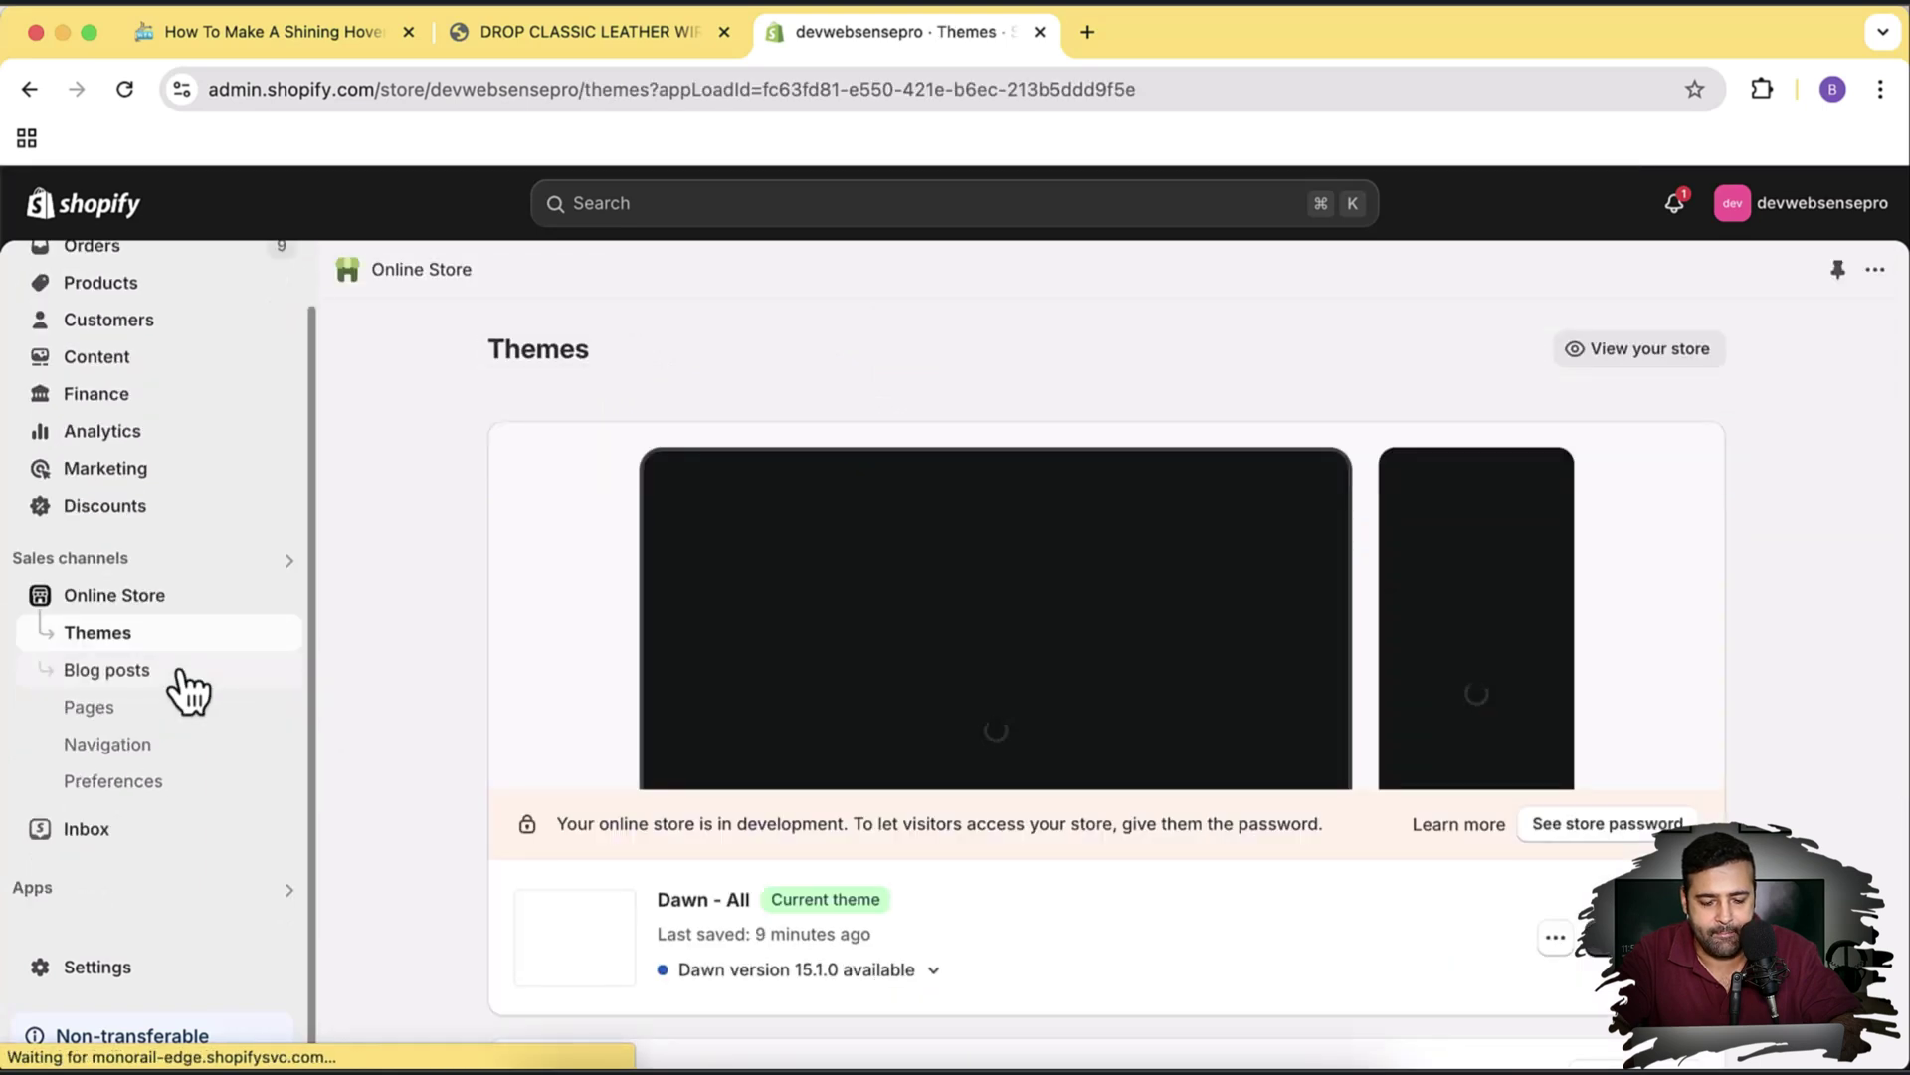
pyautogui.scroll(-3, 1876, 342)
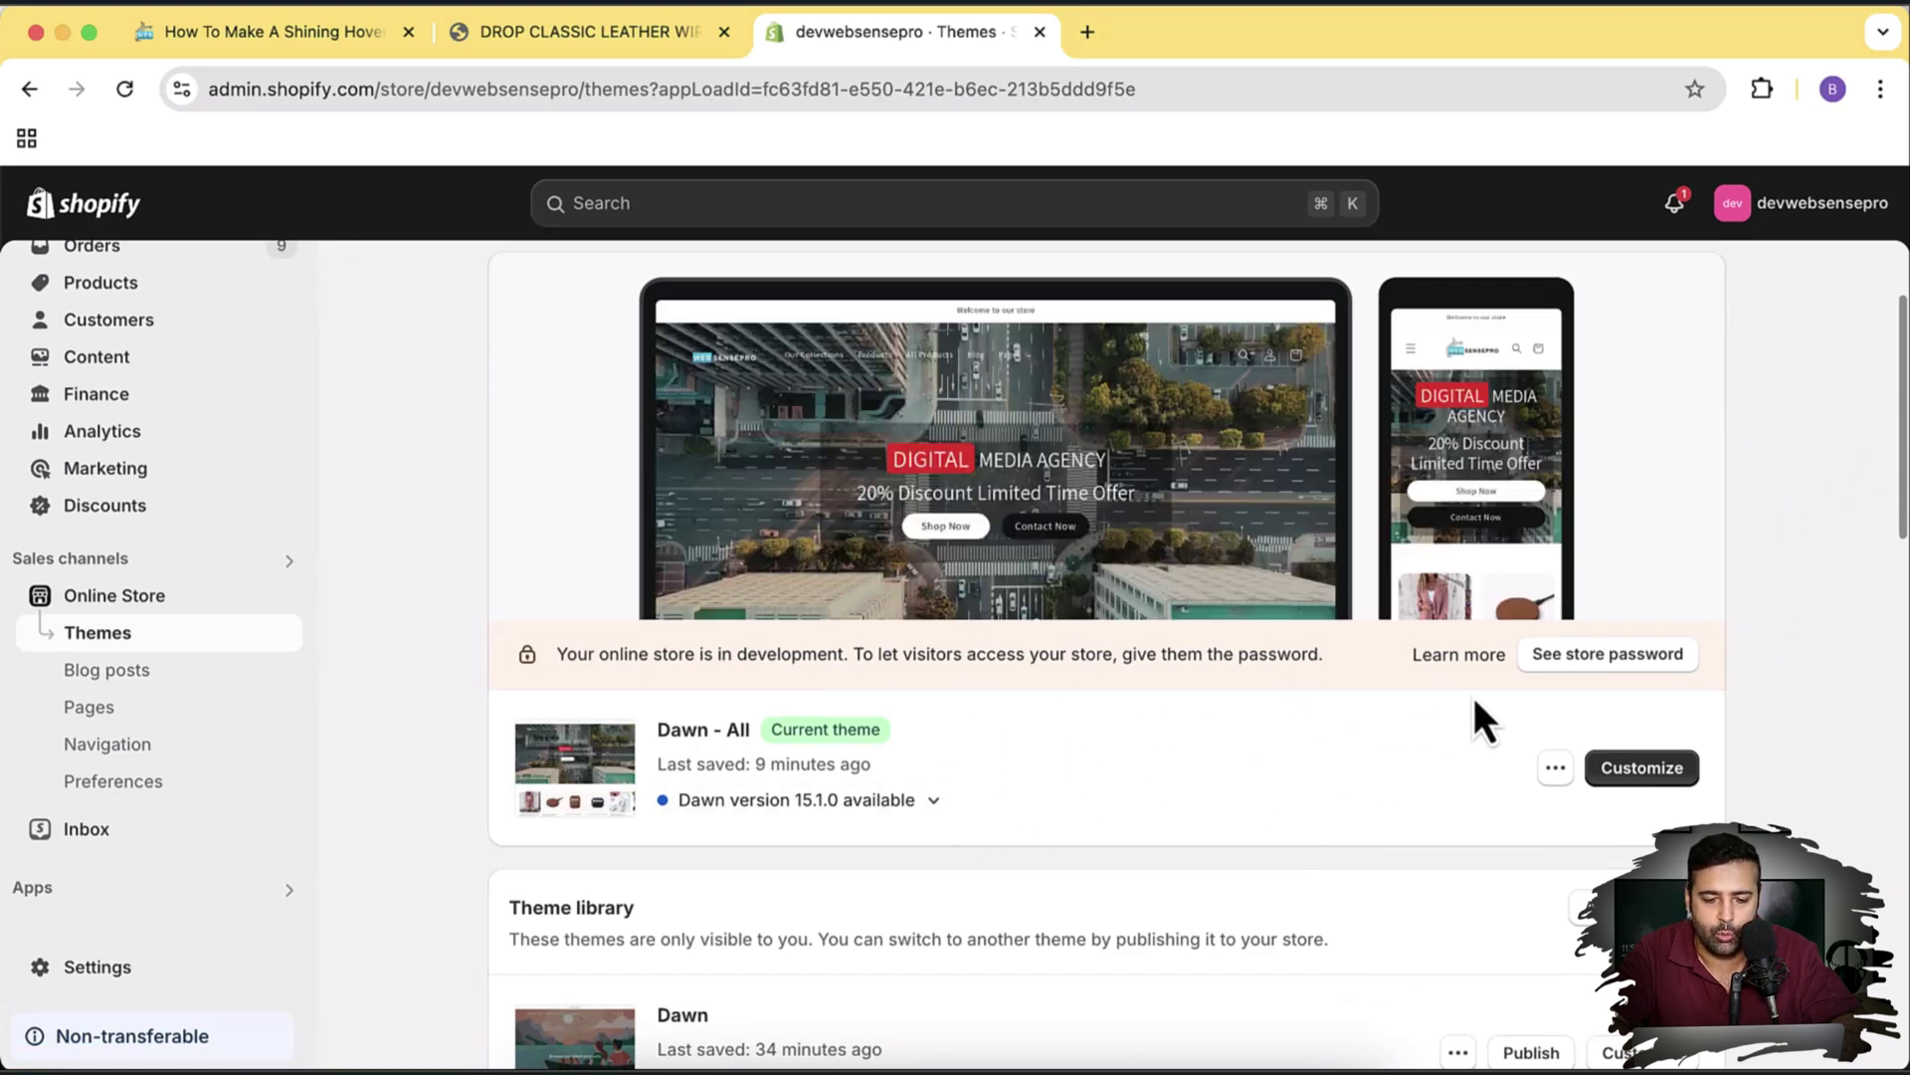
pyautogui.scroll(-10, 1815, 424)
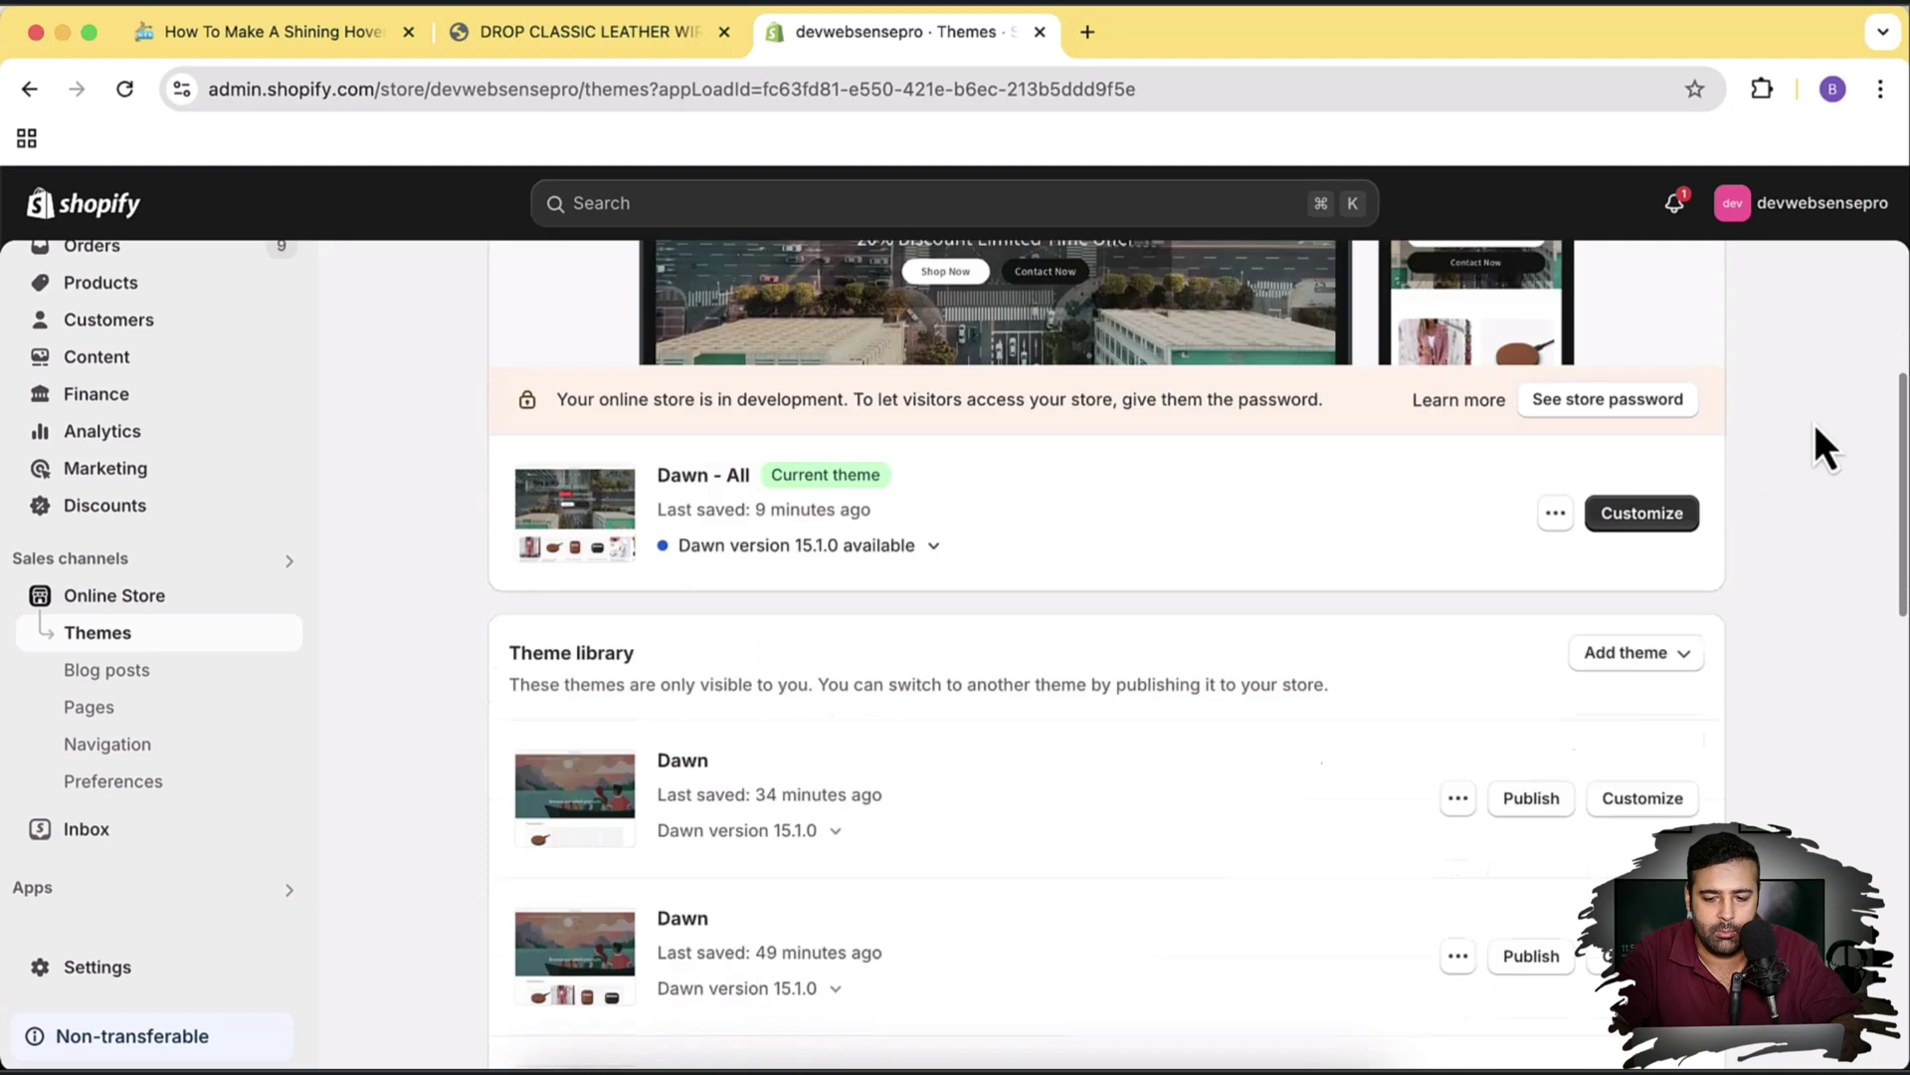
pyautogui.scroll(-3, 1812, 424)
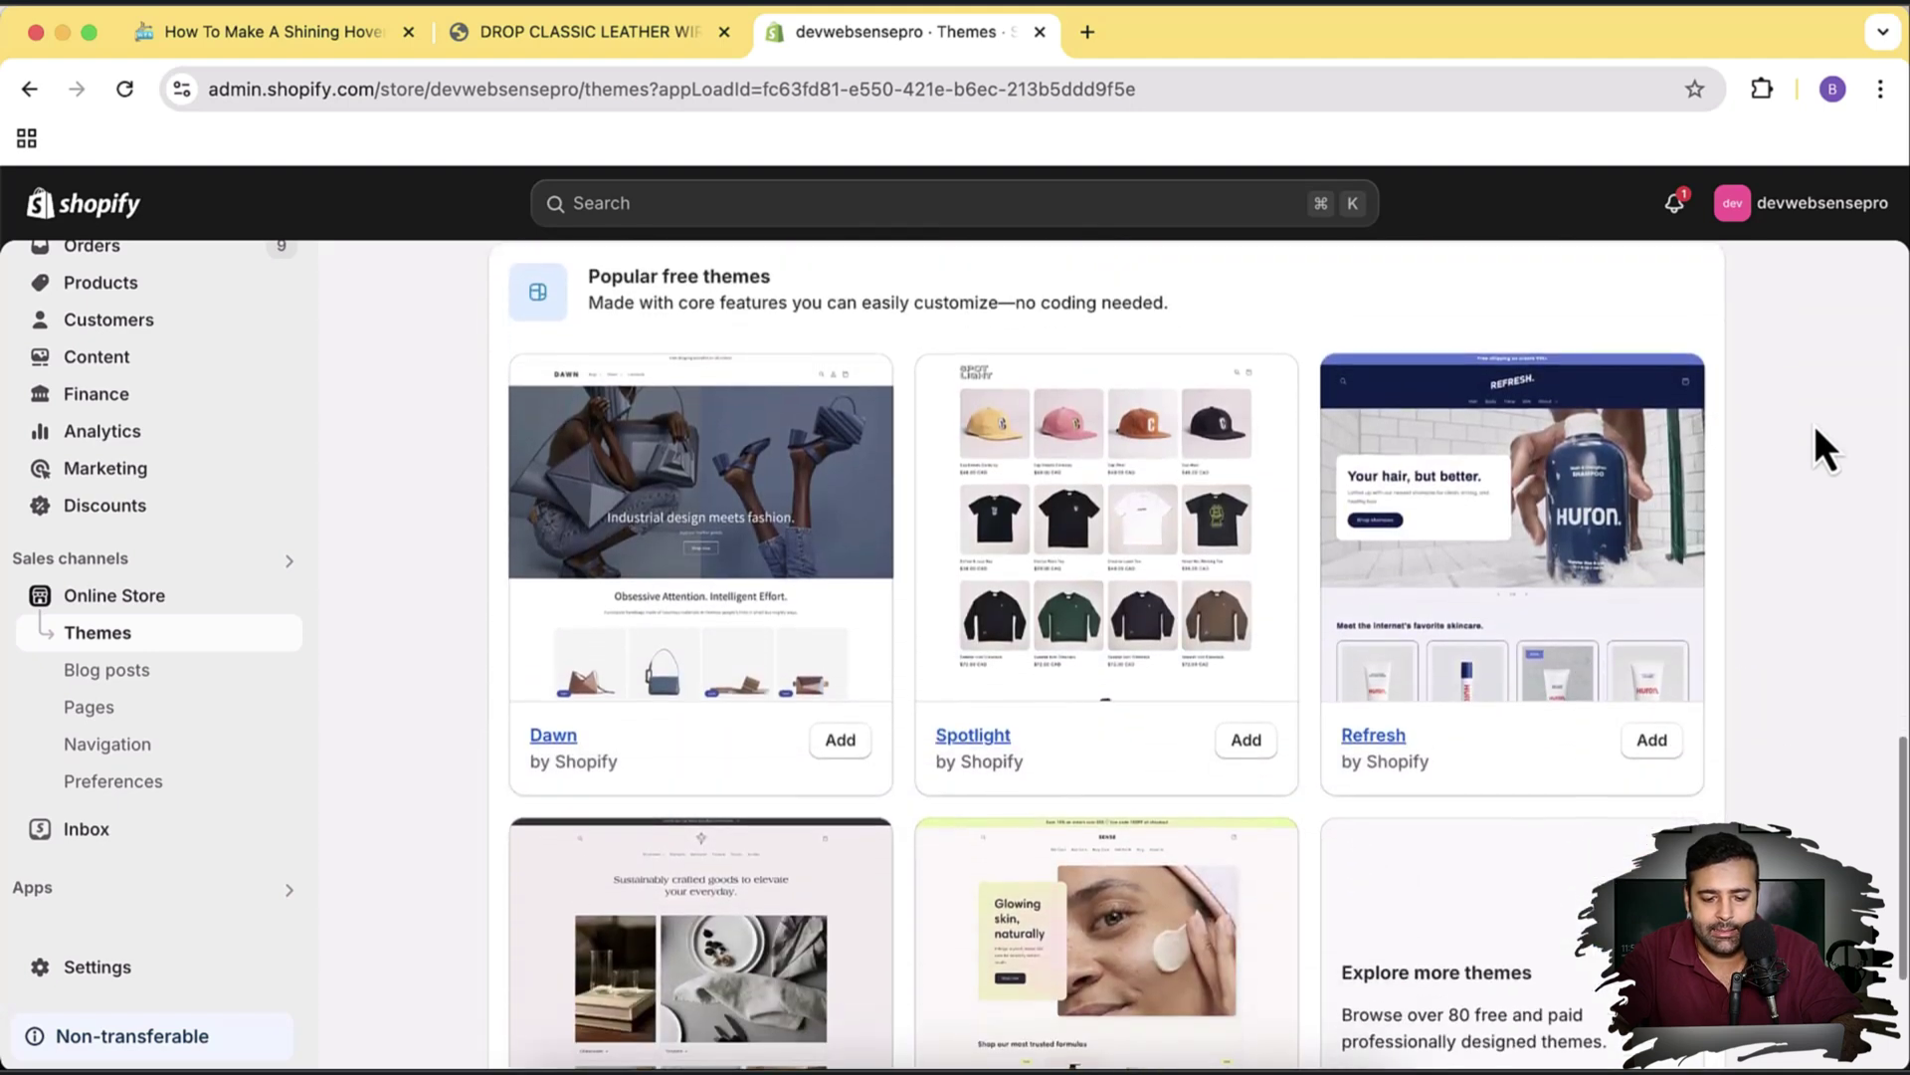
# Step: Add the free Dawn theme (15.1.0) to the theme library
pyautogui.click(853, 748)
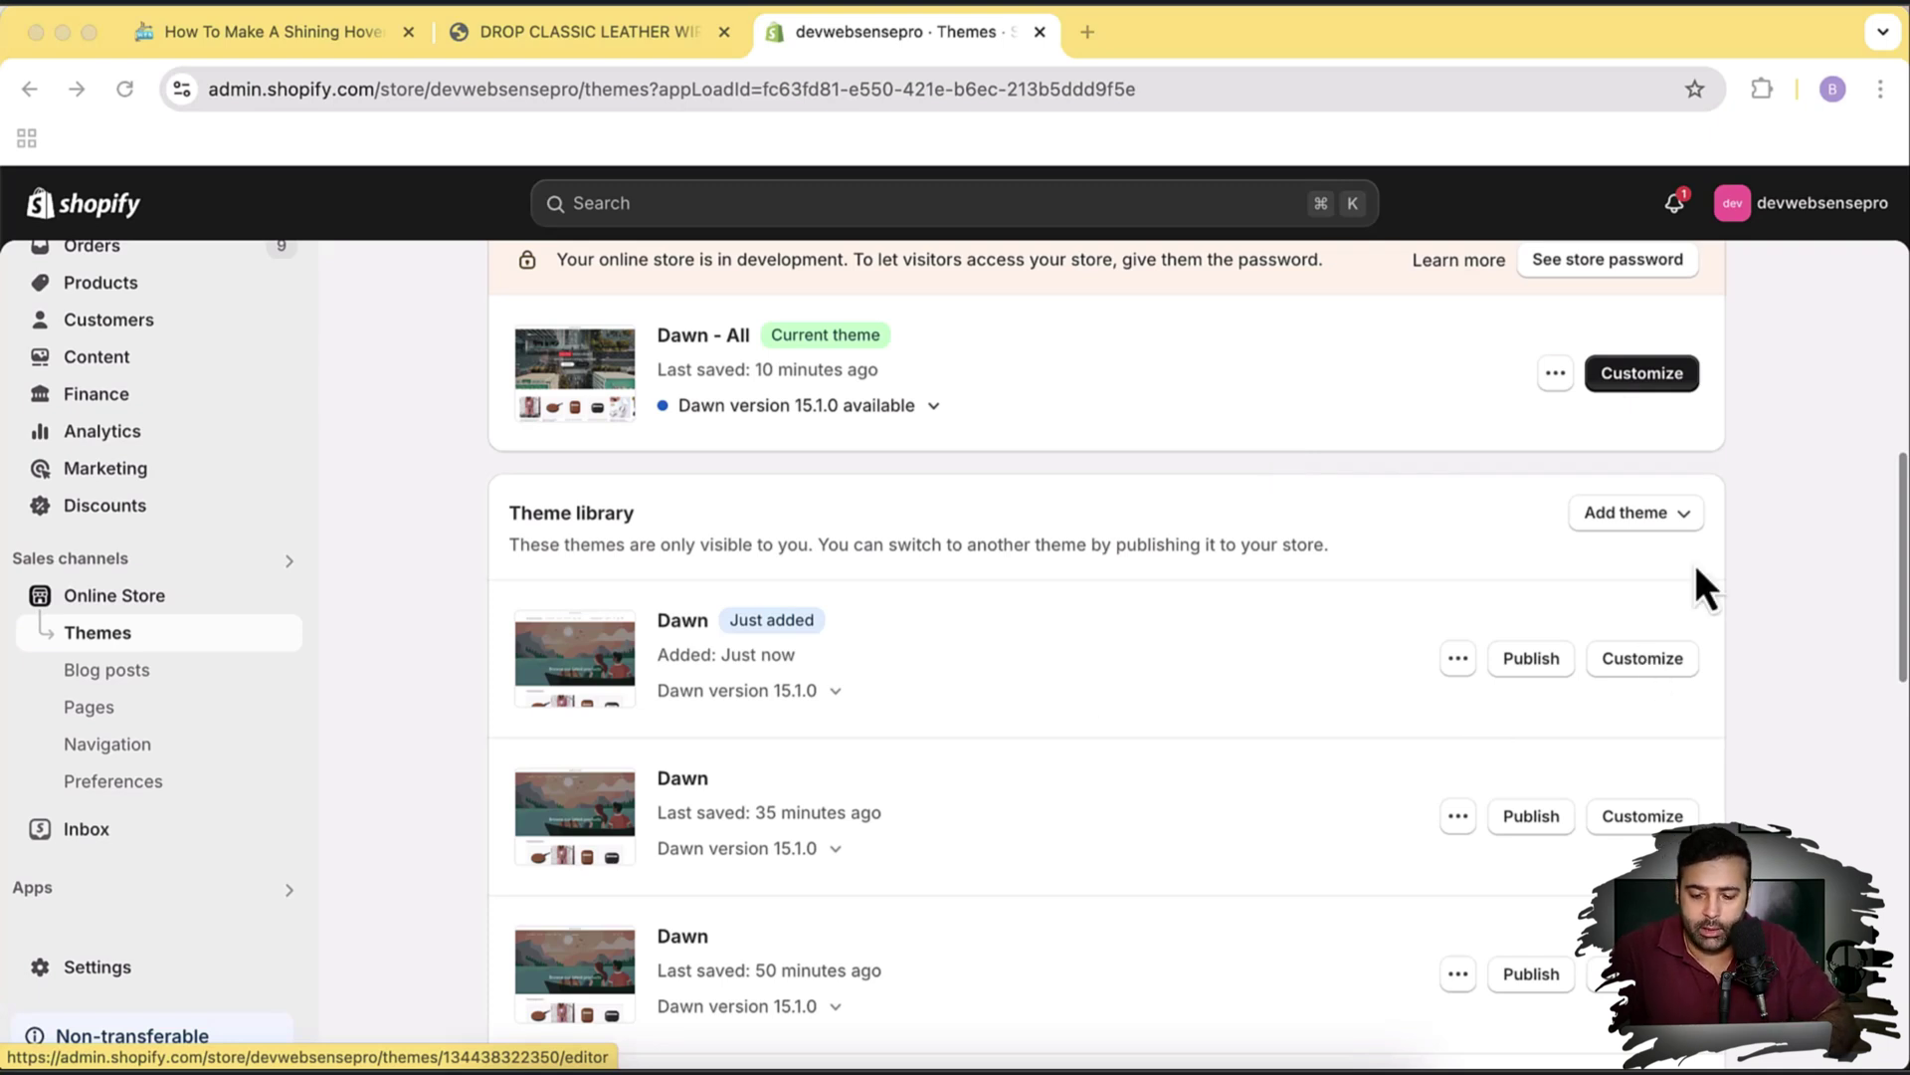
# Step: Publish the just-added Dawn theme to replace Dawn - All, then open its actions menu
pyautogui.click(1550, 669)
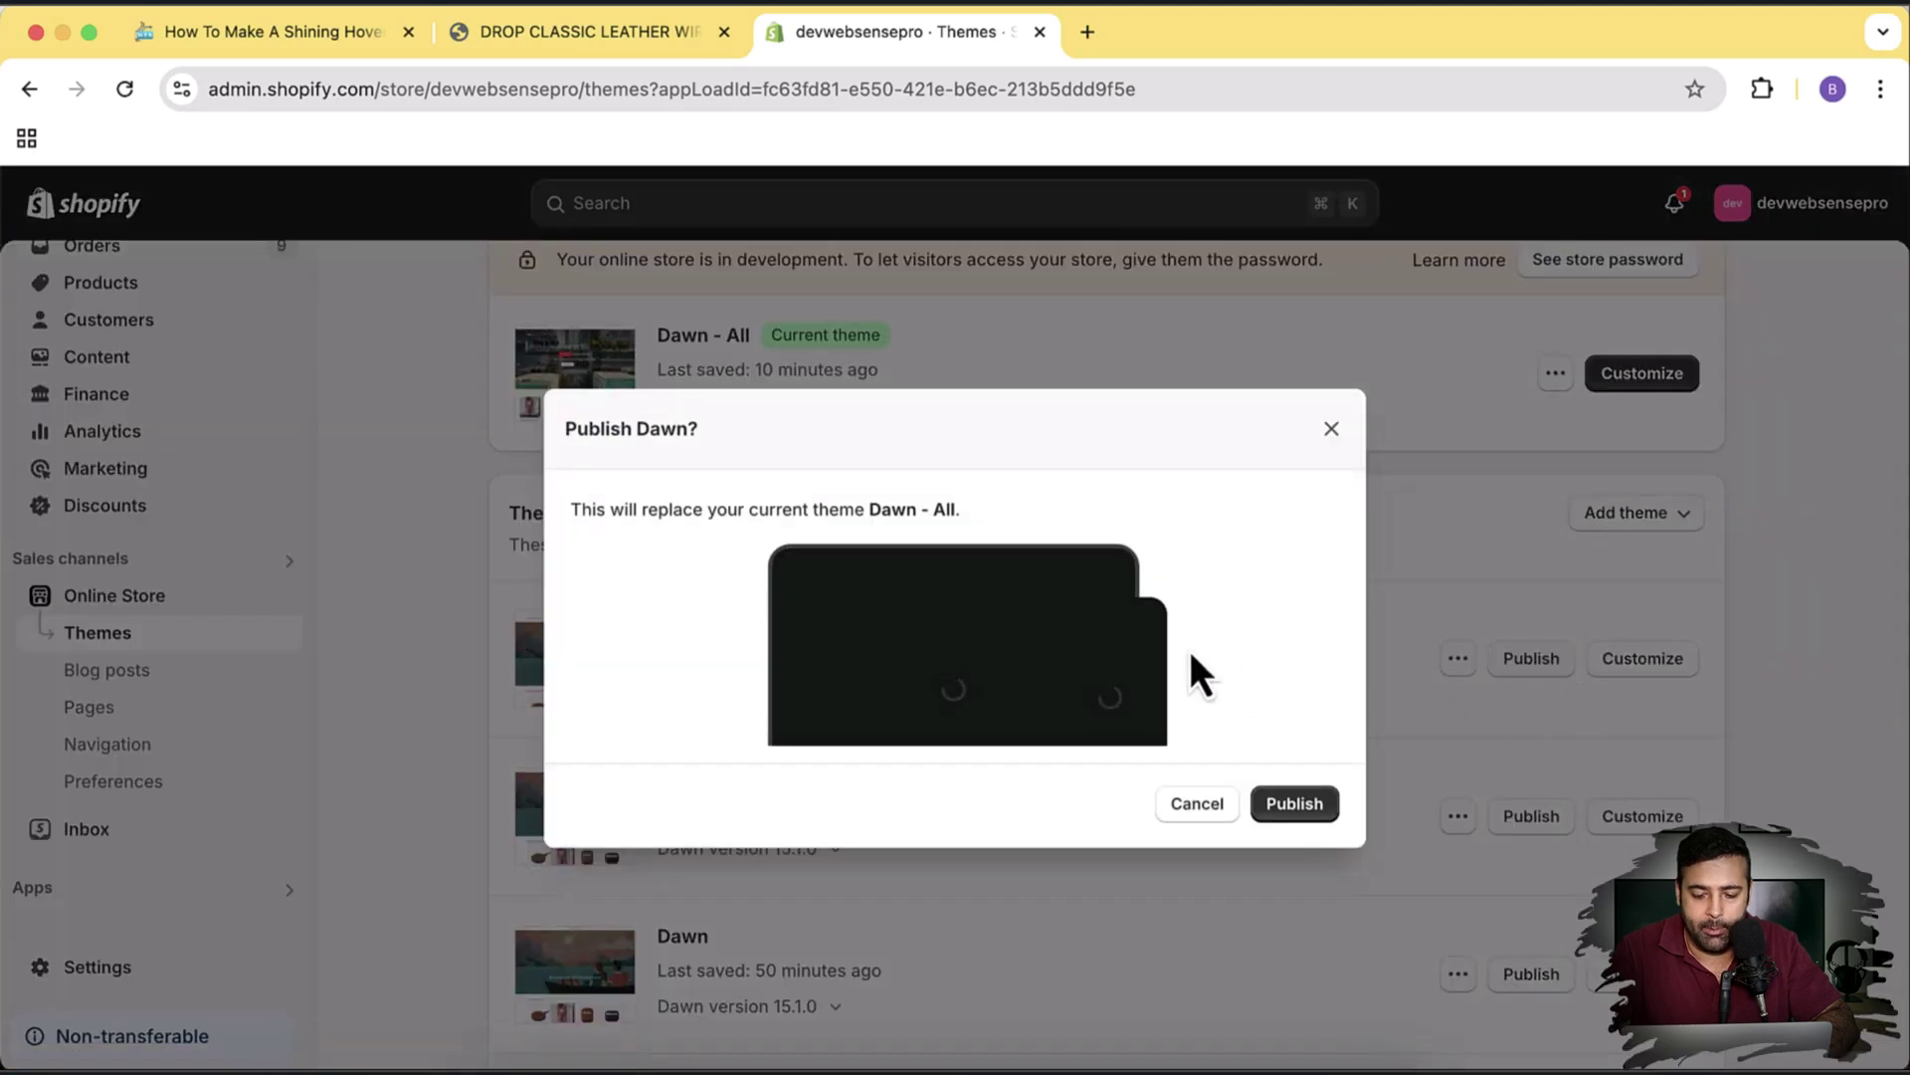
pyautogui.click(1273, 816)
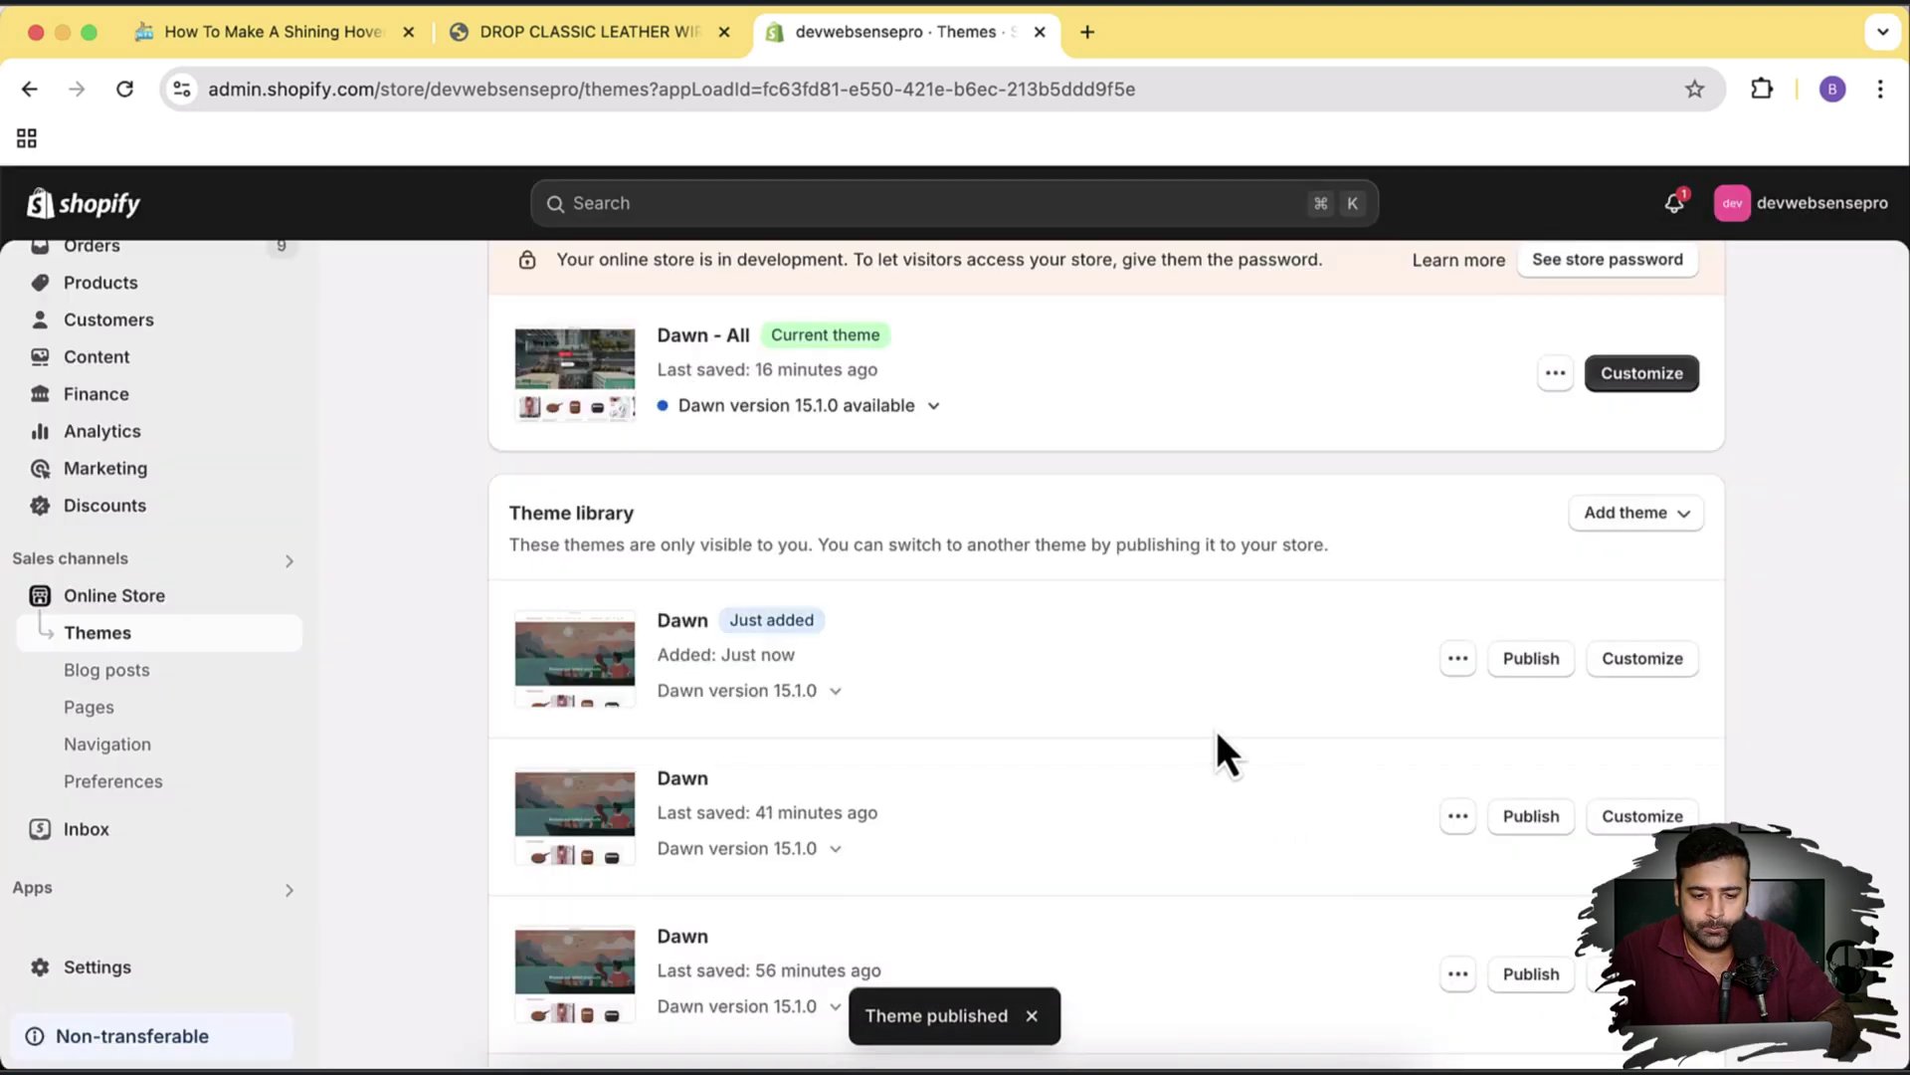
pyautogui.scroll(5, 1468, 682)
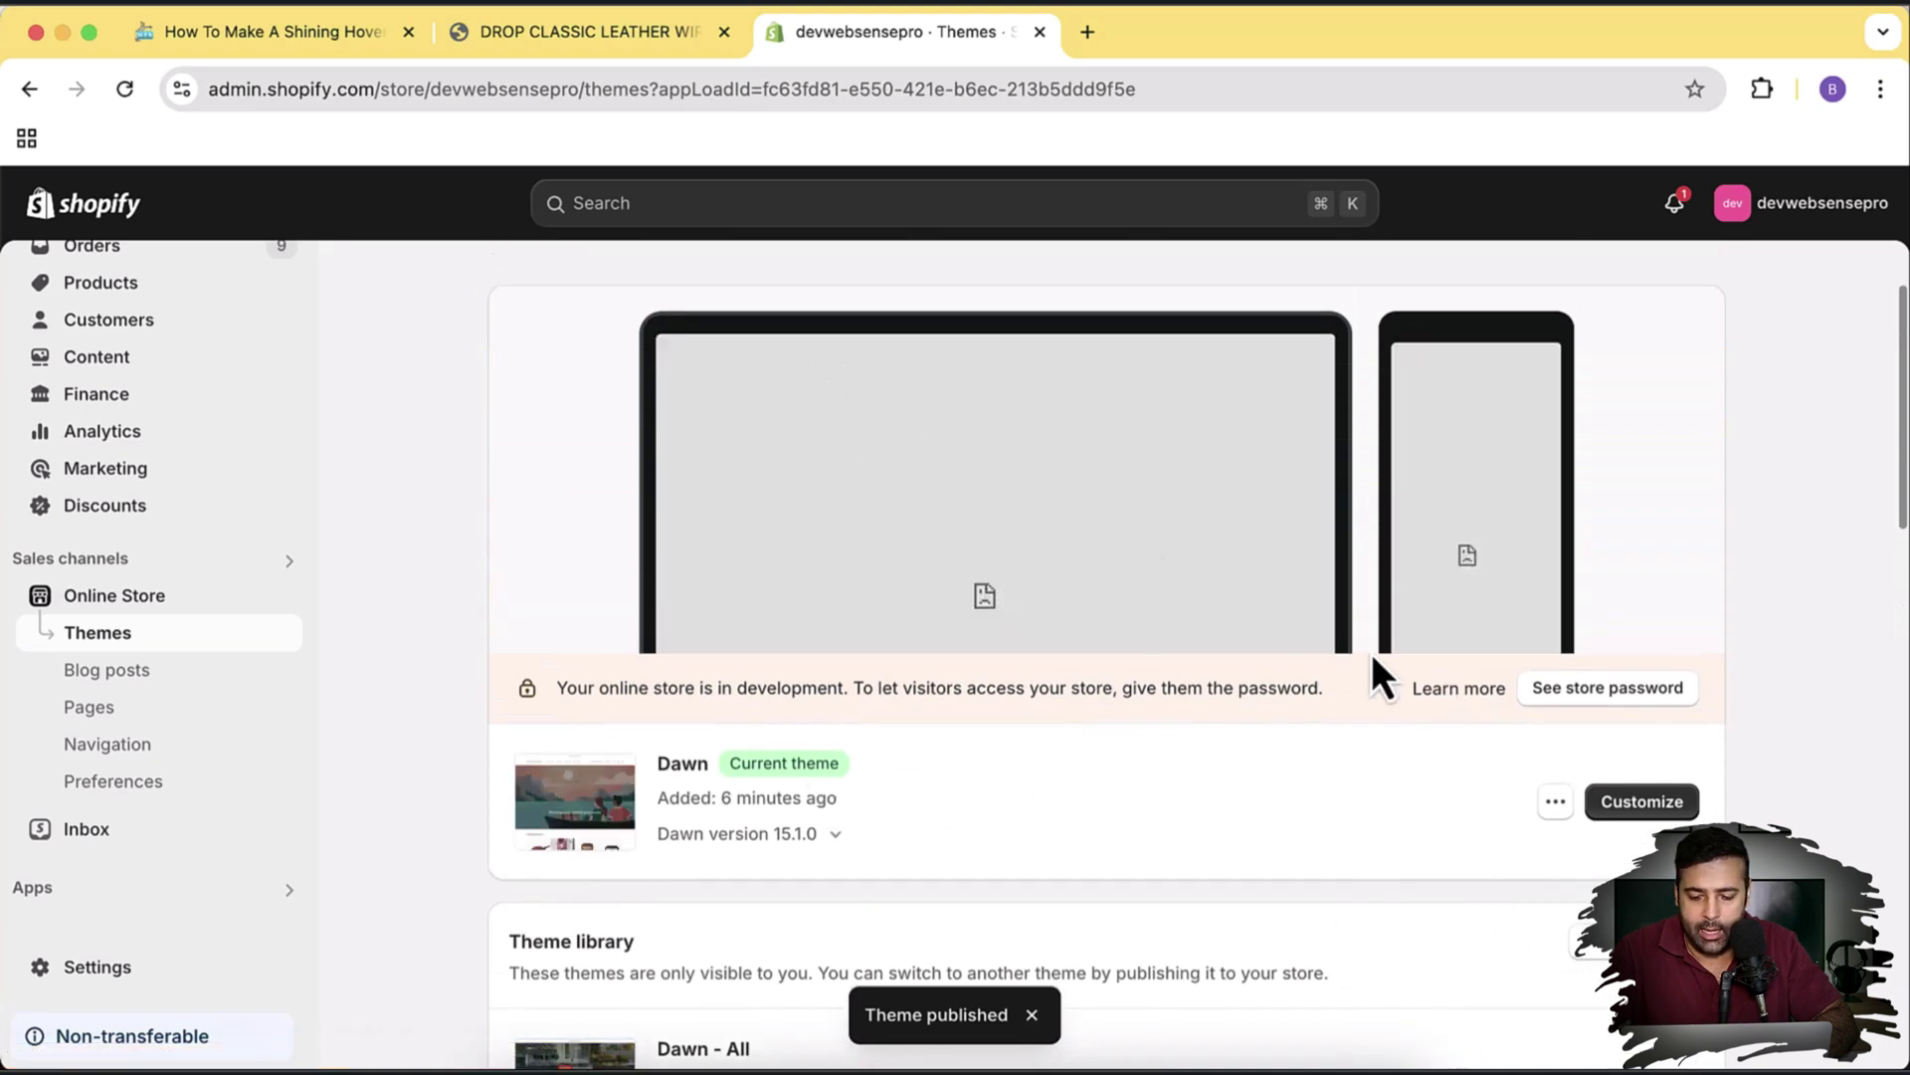
pyautogui.click(1555, 802)
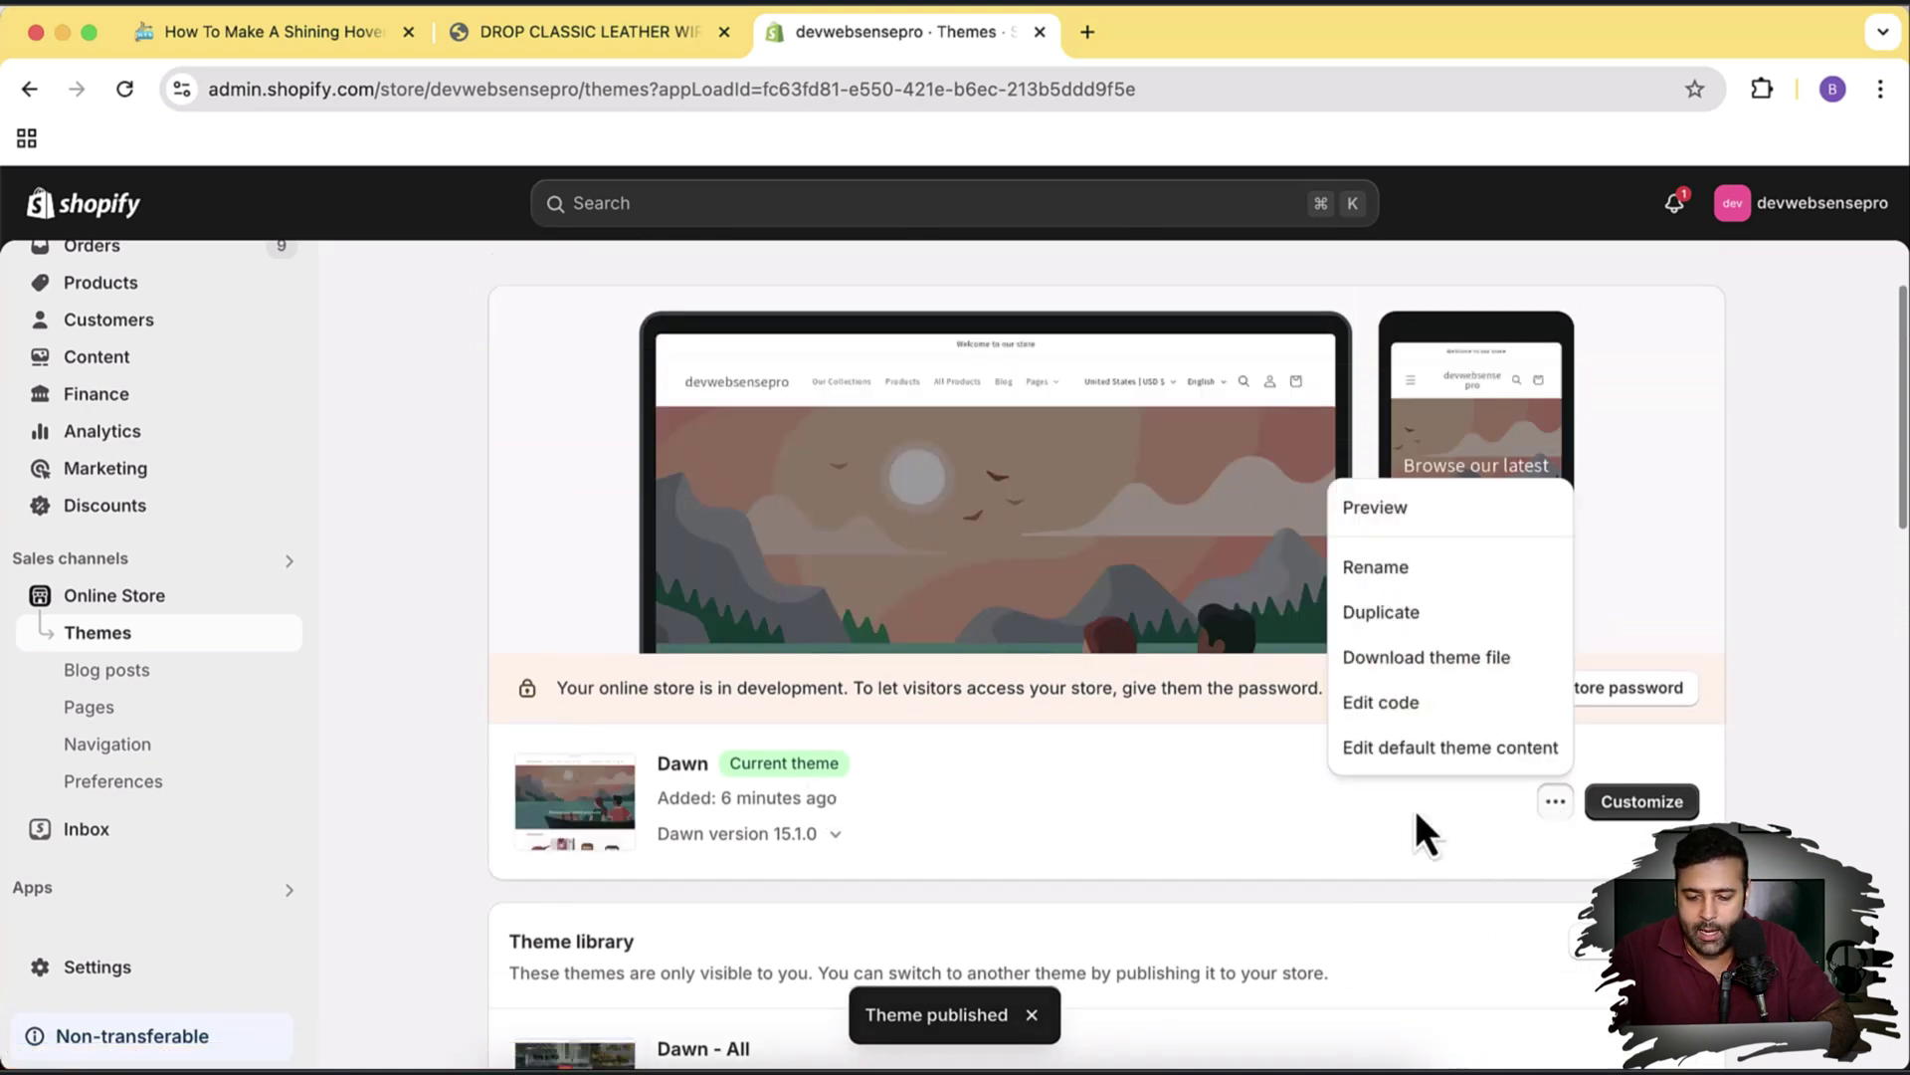
# Step: Preview the Dawn theme in a new tab and open the Drop Classic Leather Wireless Charger
pyautogui.click(1430, 520)
pyautogui.moveTo(1158, 30); pyautogui.dragTo(876, 35)
pyautogui.scroll(-10, 1142, 491)
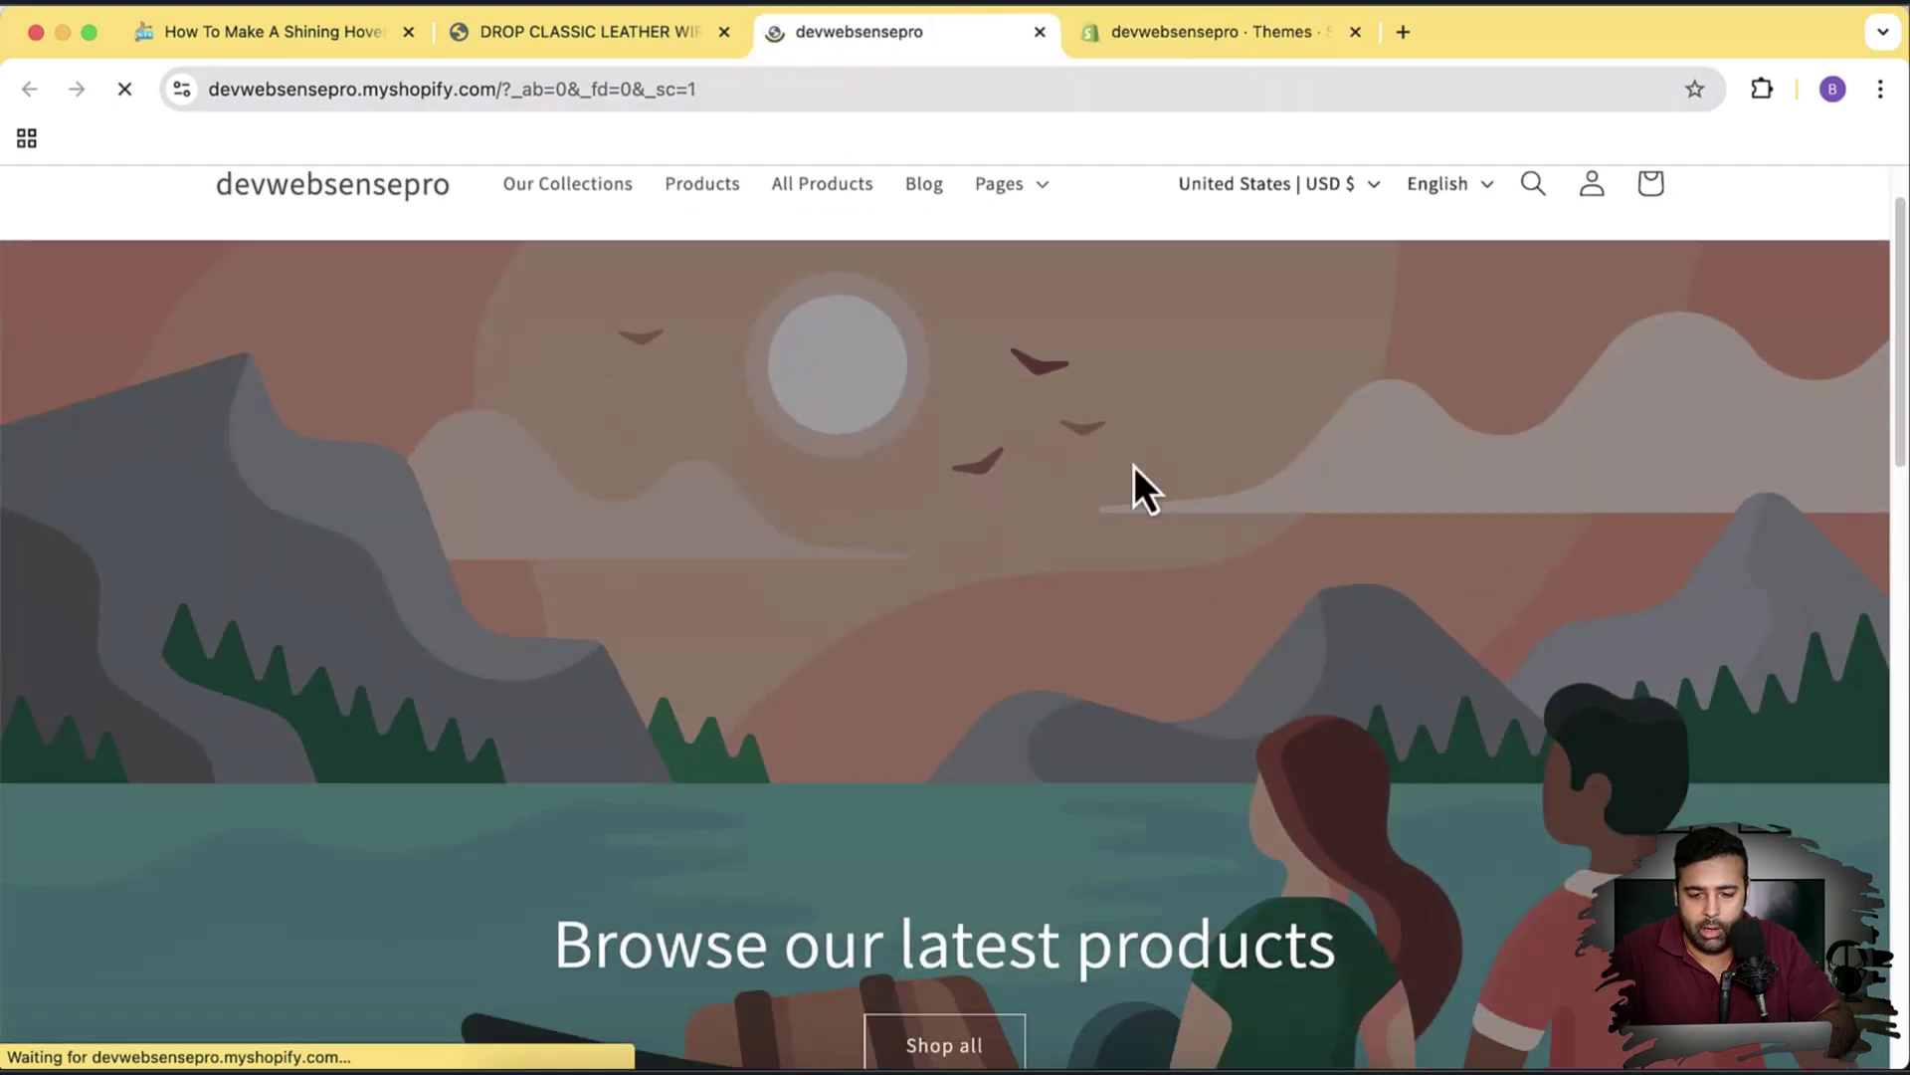
pyautogui.scroll(-2, 1409, 449)
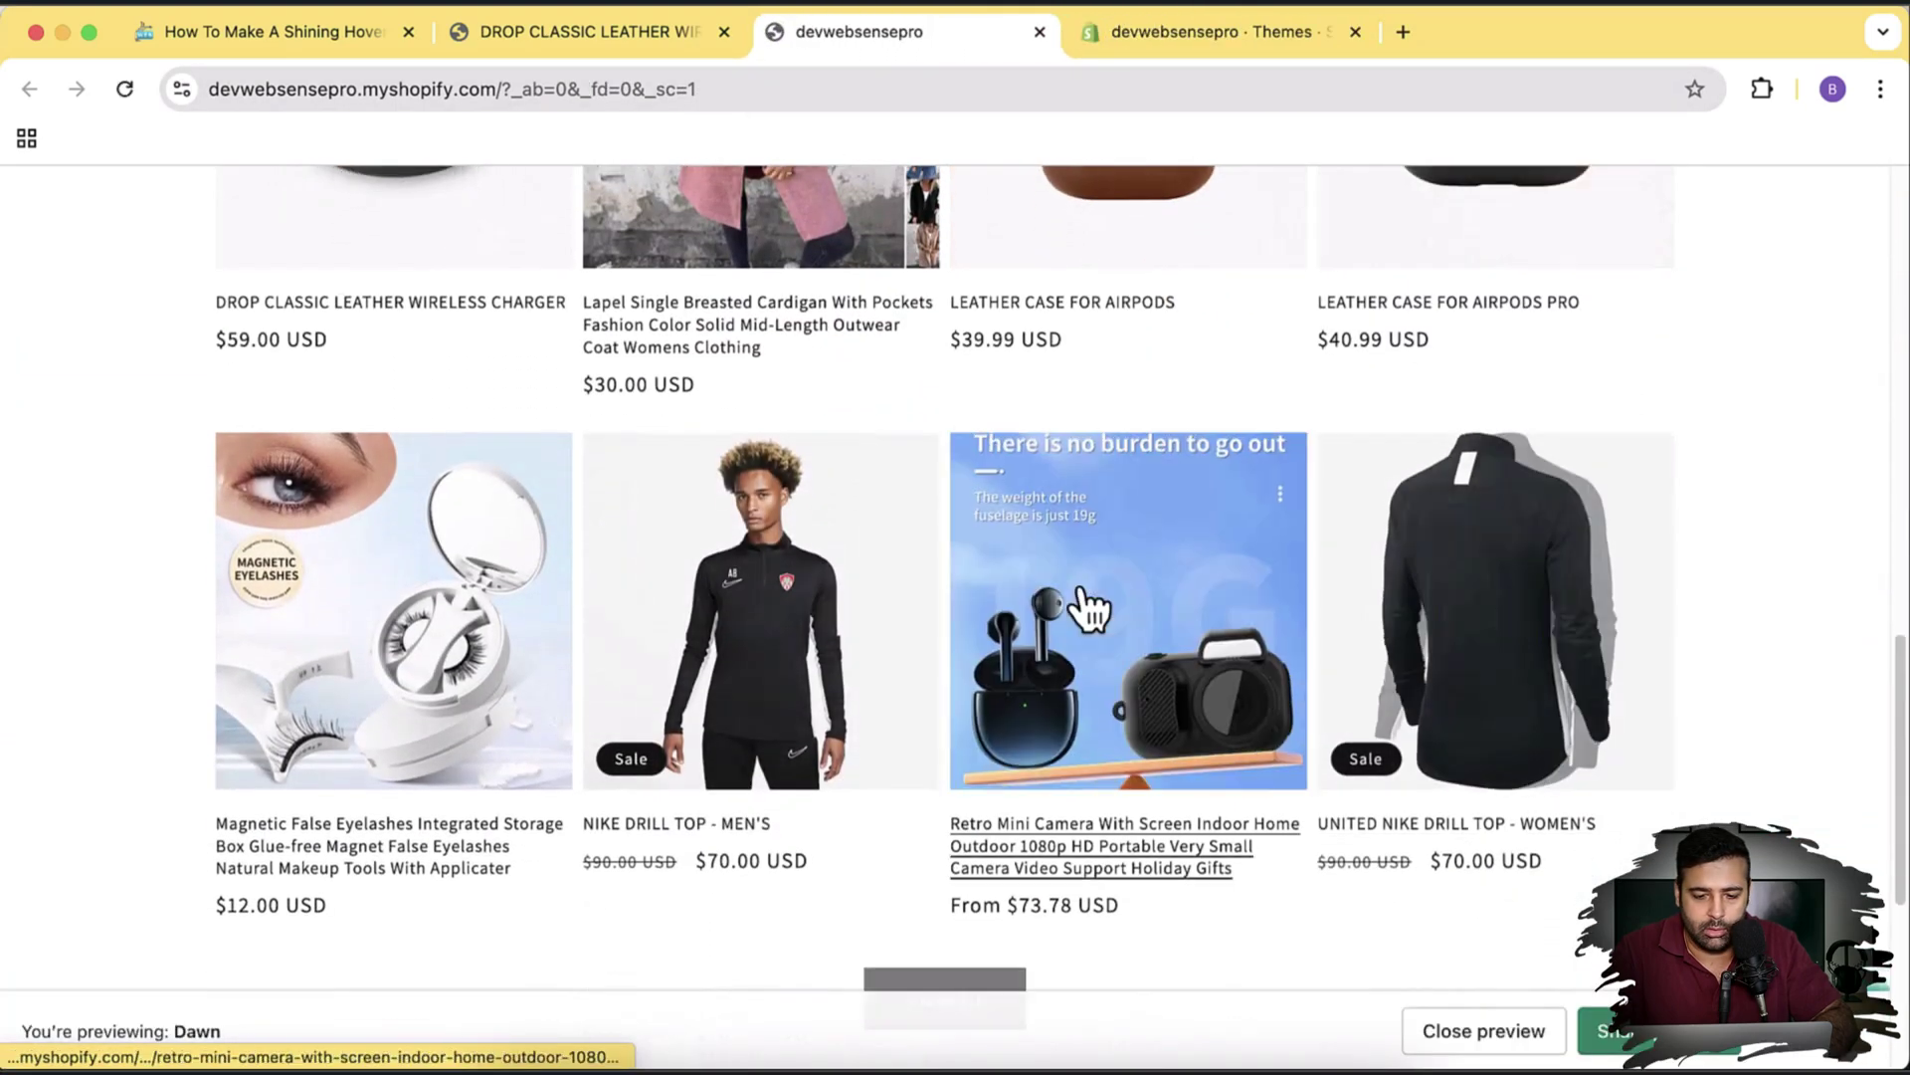
pyautogui.scroll(4, 595, 656)
pyautogui.click(376, 599)
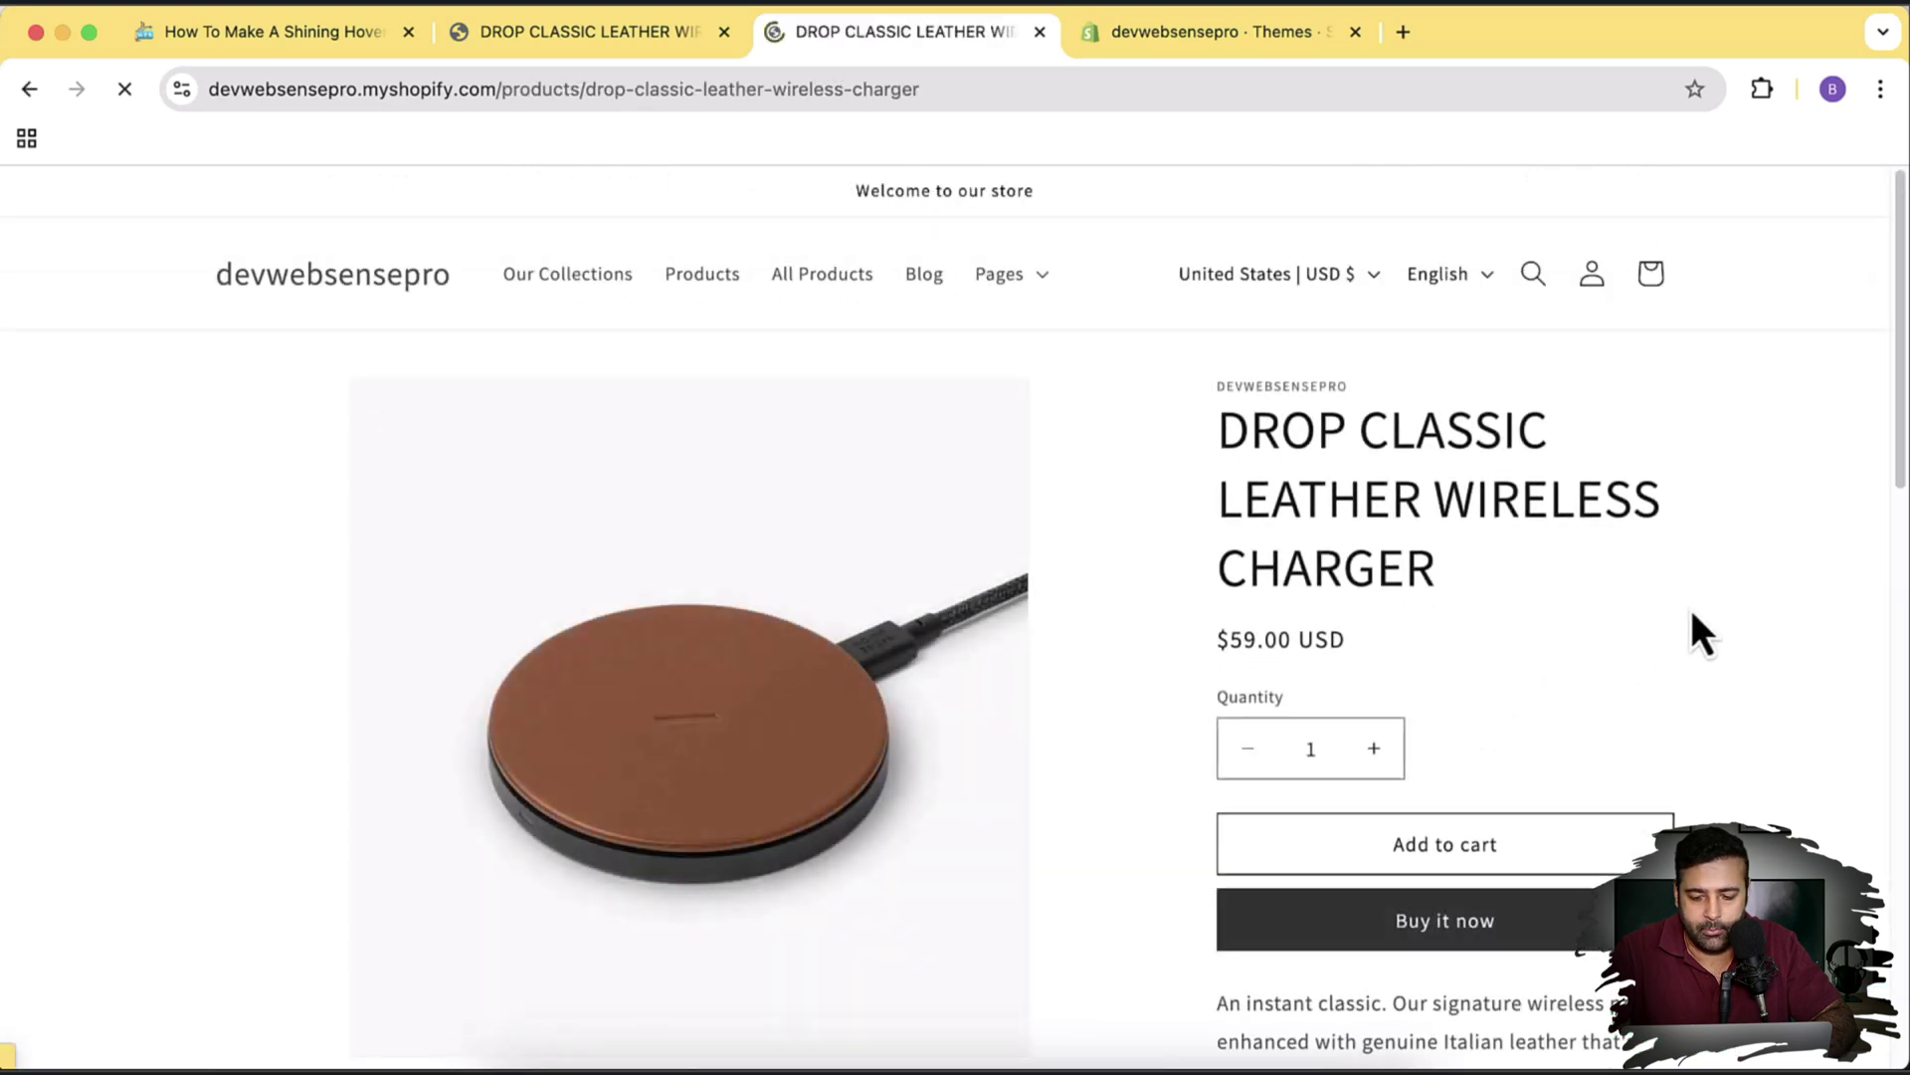
# Step: Scroll the charger page to its Buy it now button, then switch to the other charger preview
pyautogui.scroll(-3, 1691, 609)
pyautogui.scroll(-2, 1781, 612)
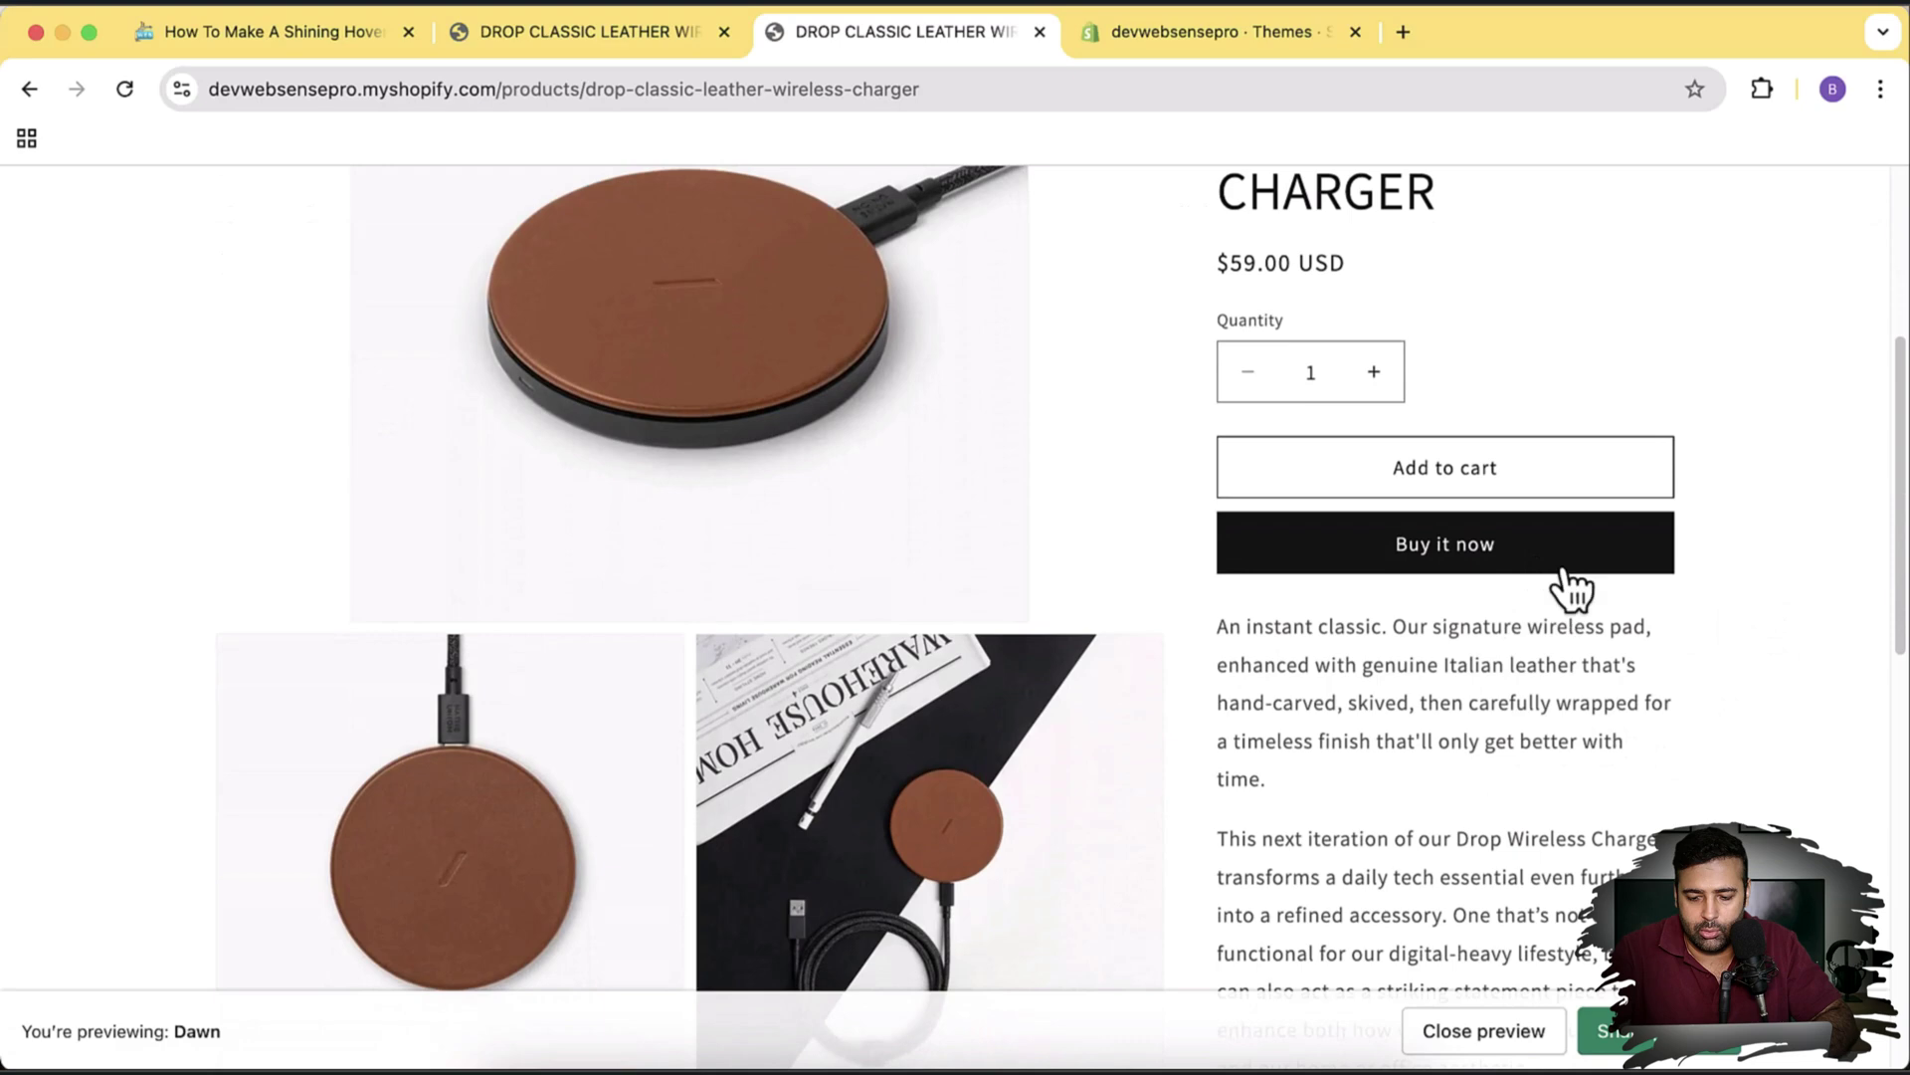
pyautogui.click(668, 33)
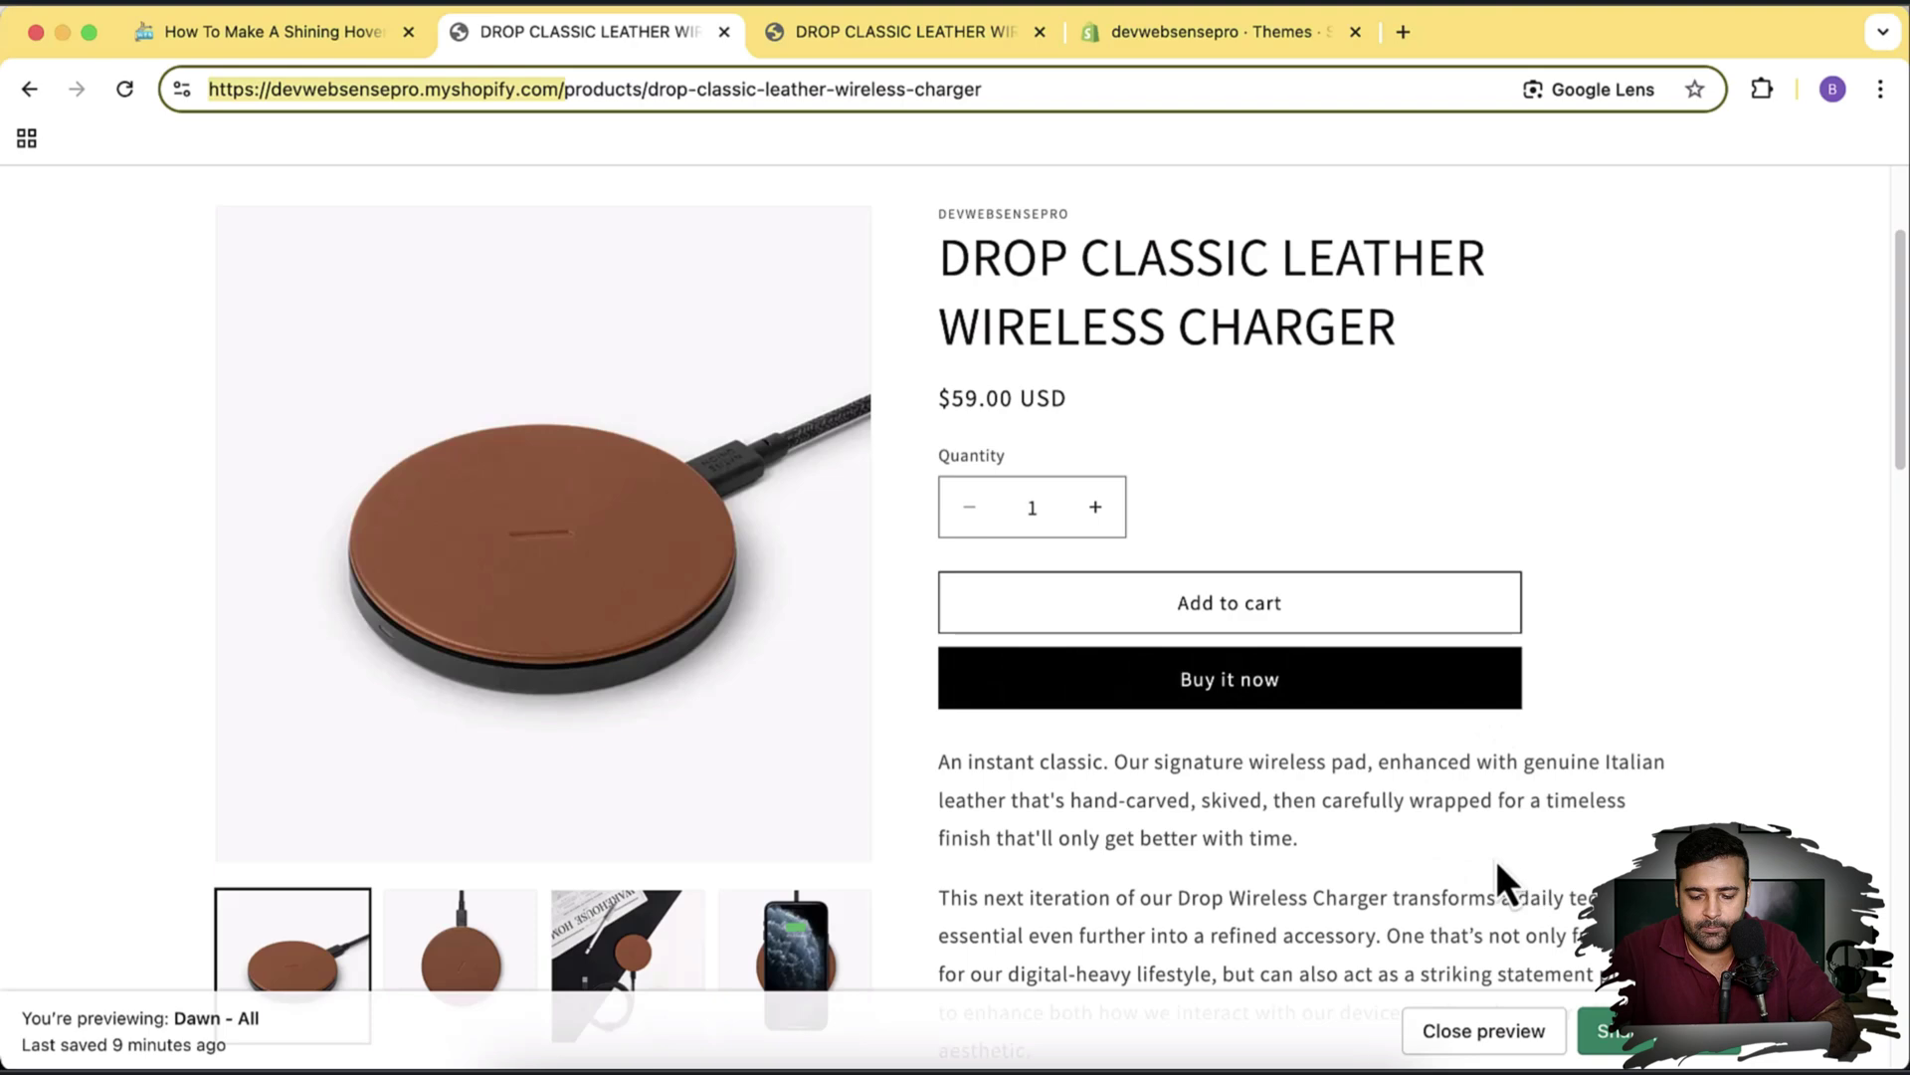
# Step: Return to the themes admin and open the Dawn theme's code editor from its actions menu
pyautogui.click(945, 46)
pyautogui.click(1206, 50)
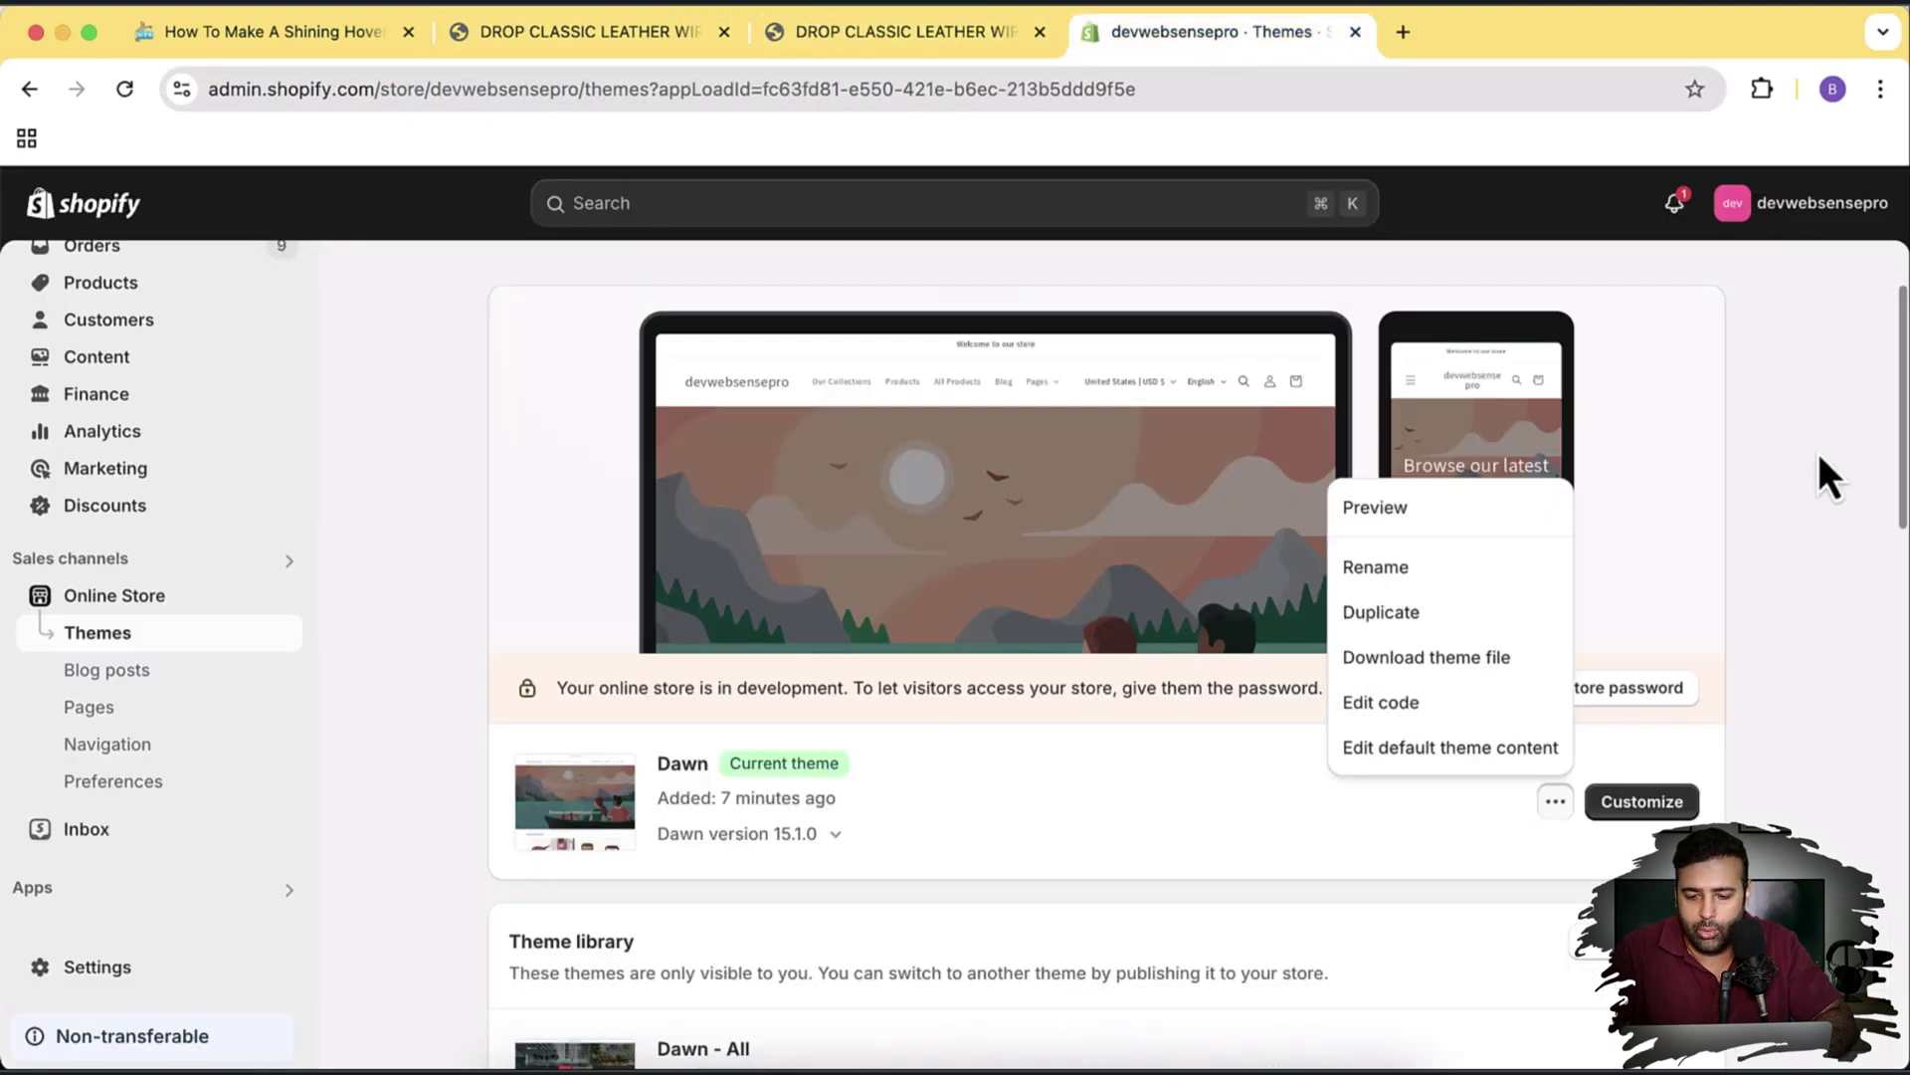
pyautogui.click(1782, 487)
pyautogui.click(1556, 808)
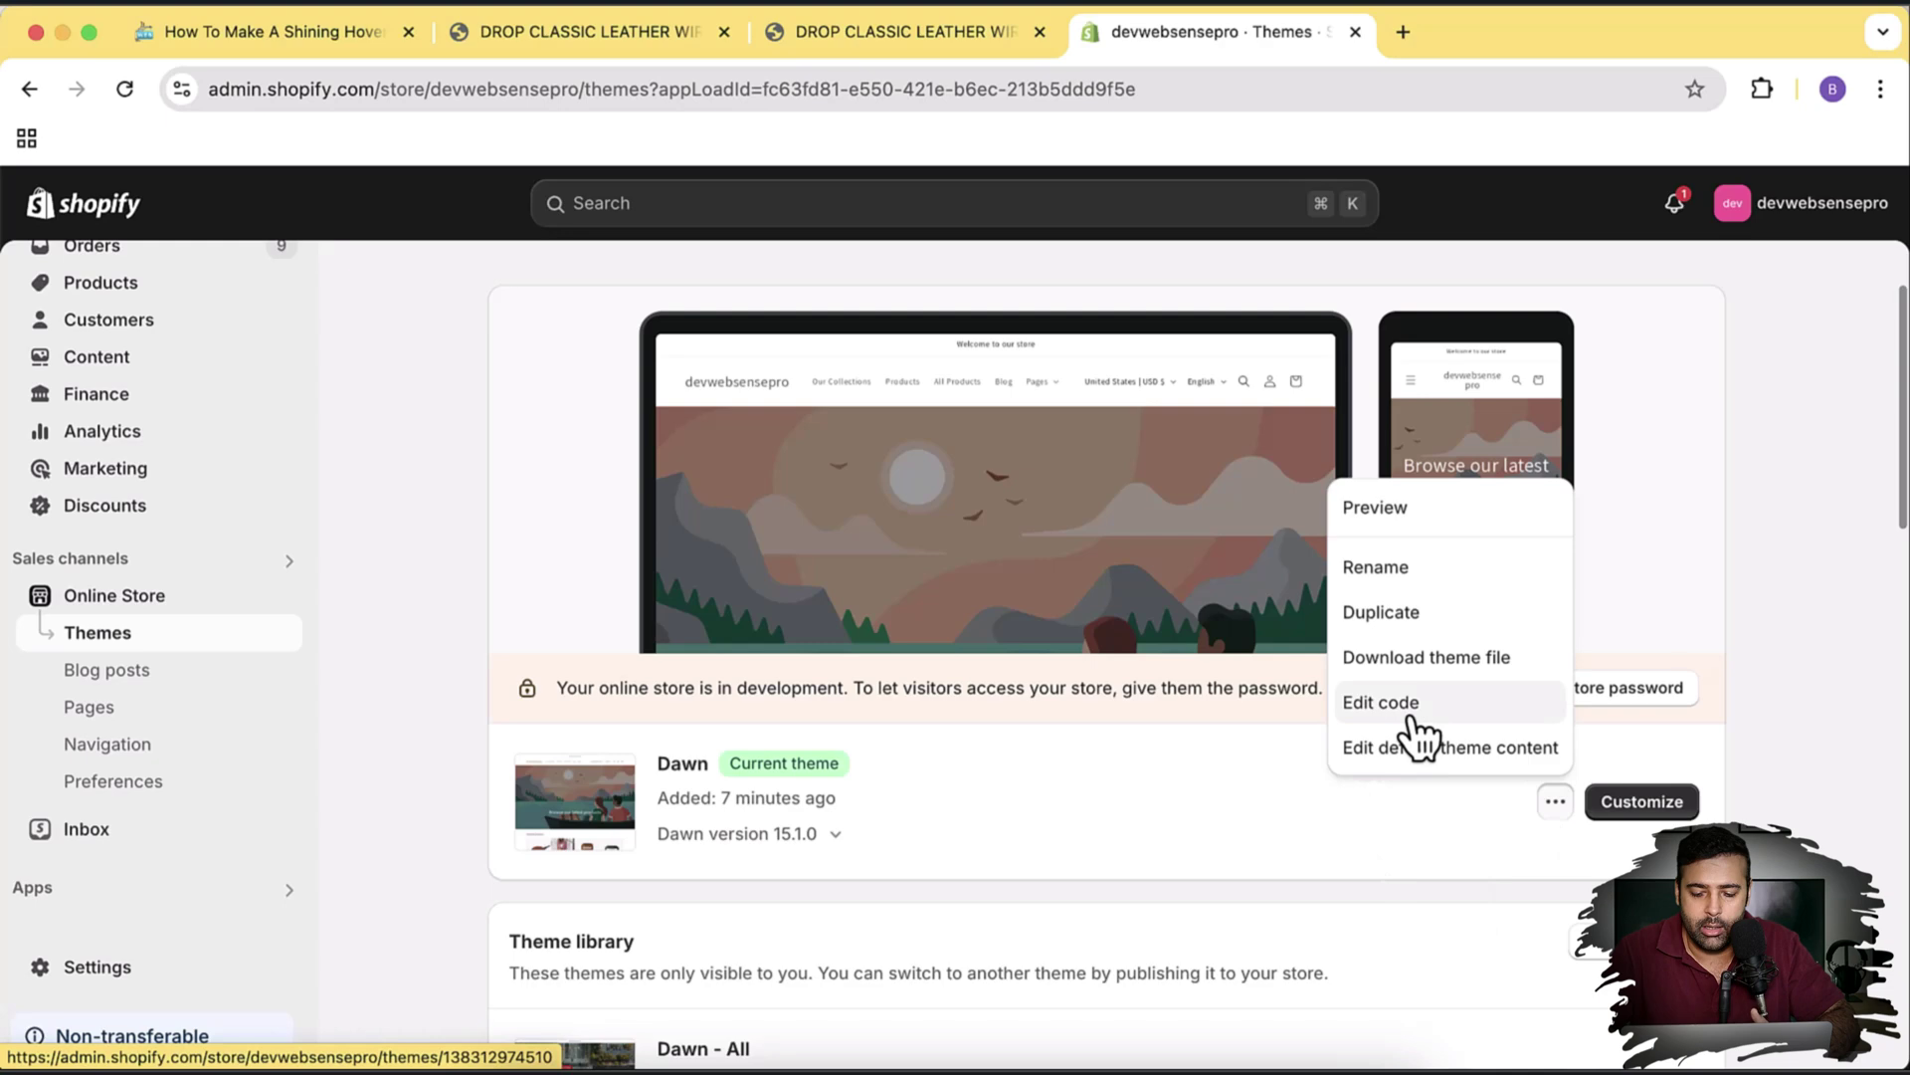
pyautogui.click(1411, 714)
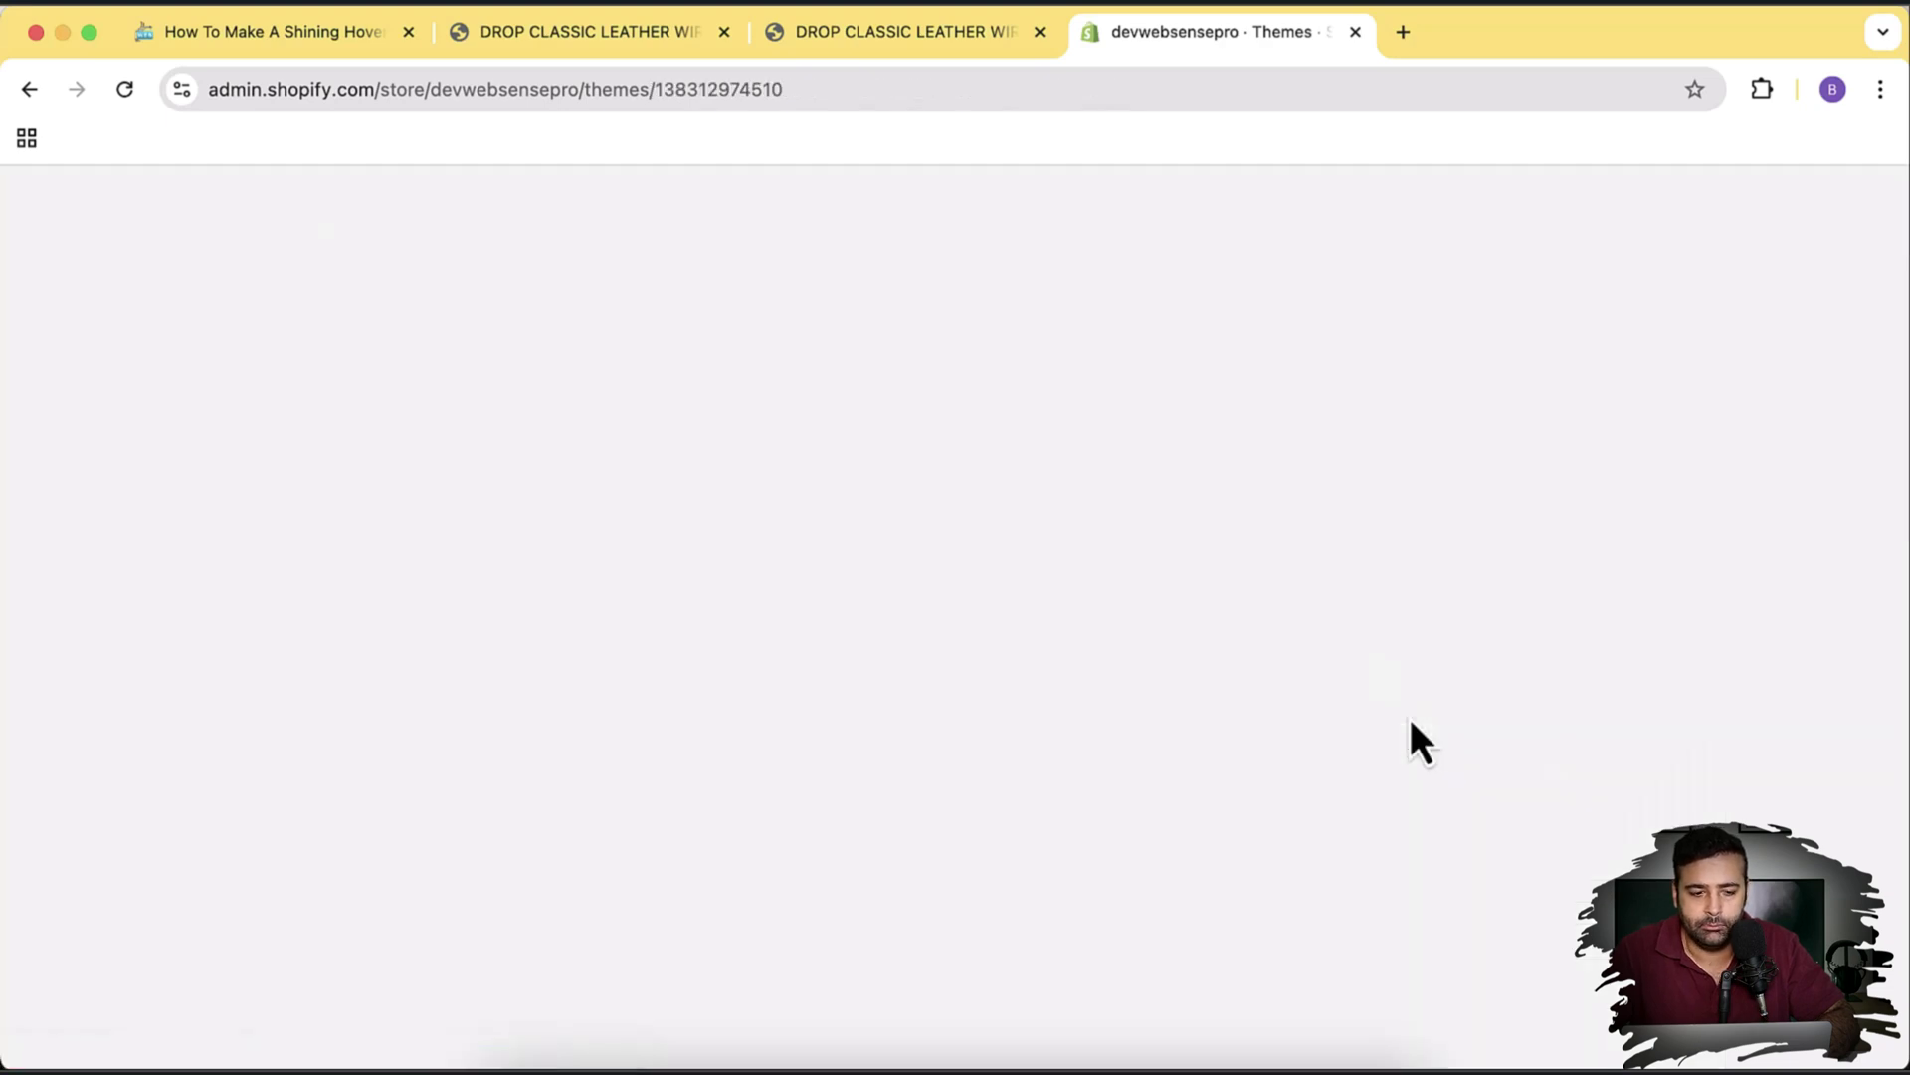
# Step: Open snippets/buy-buttons.liquid via a 'buy-' filter and add a blank line after the line-12 endcomment
pyautogui.click(190, 287)
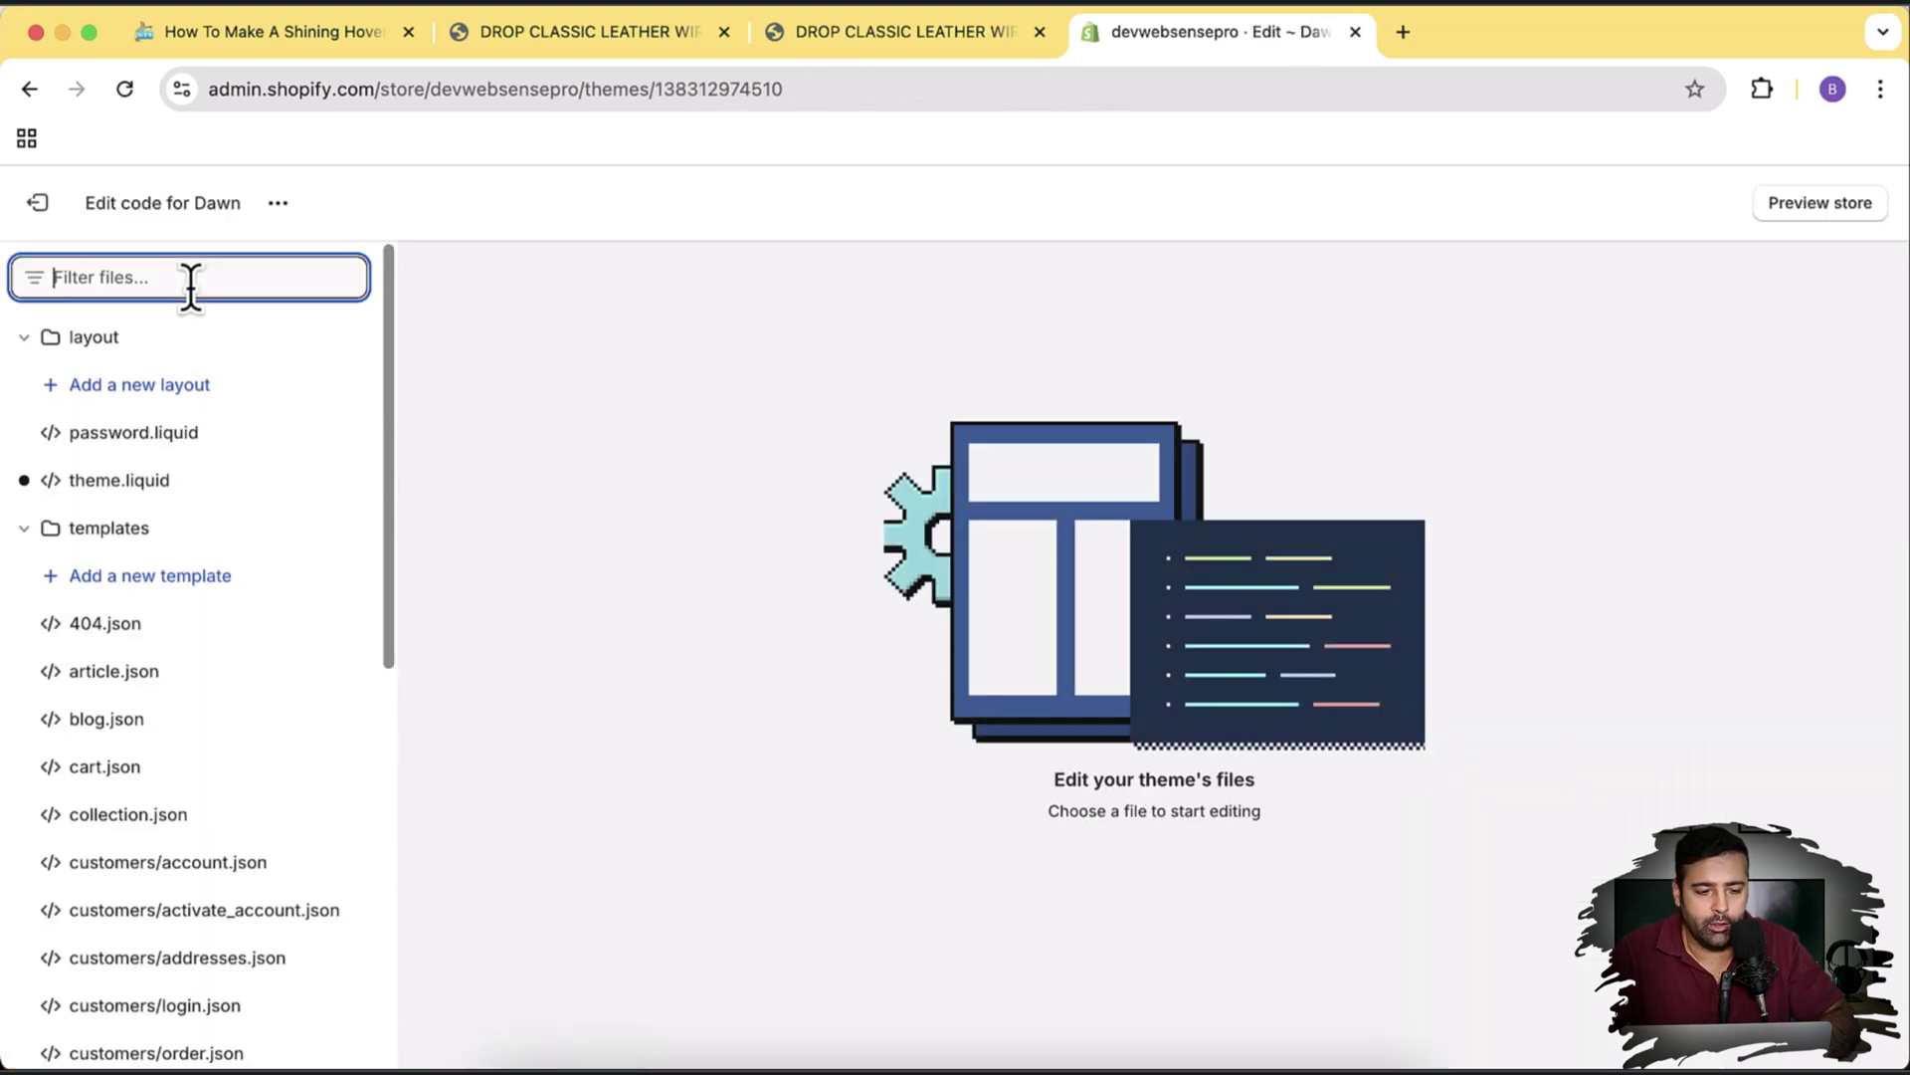
pyautogui.write('buy-but')
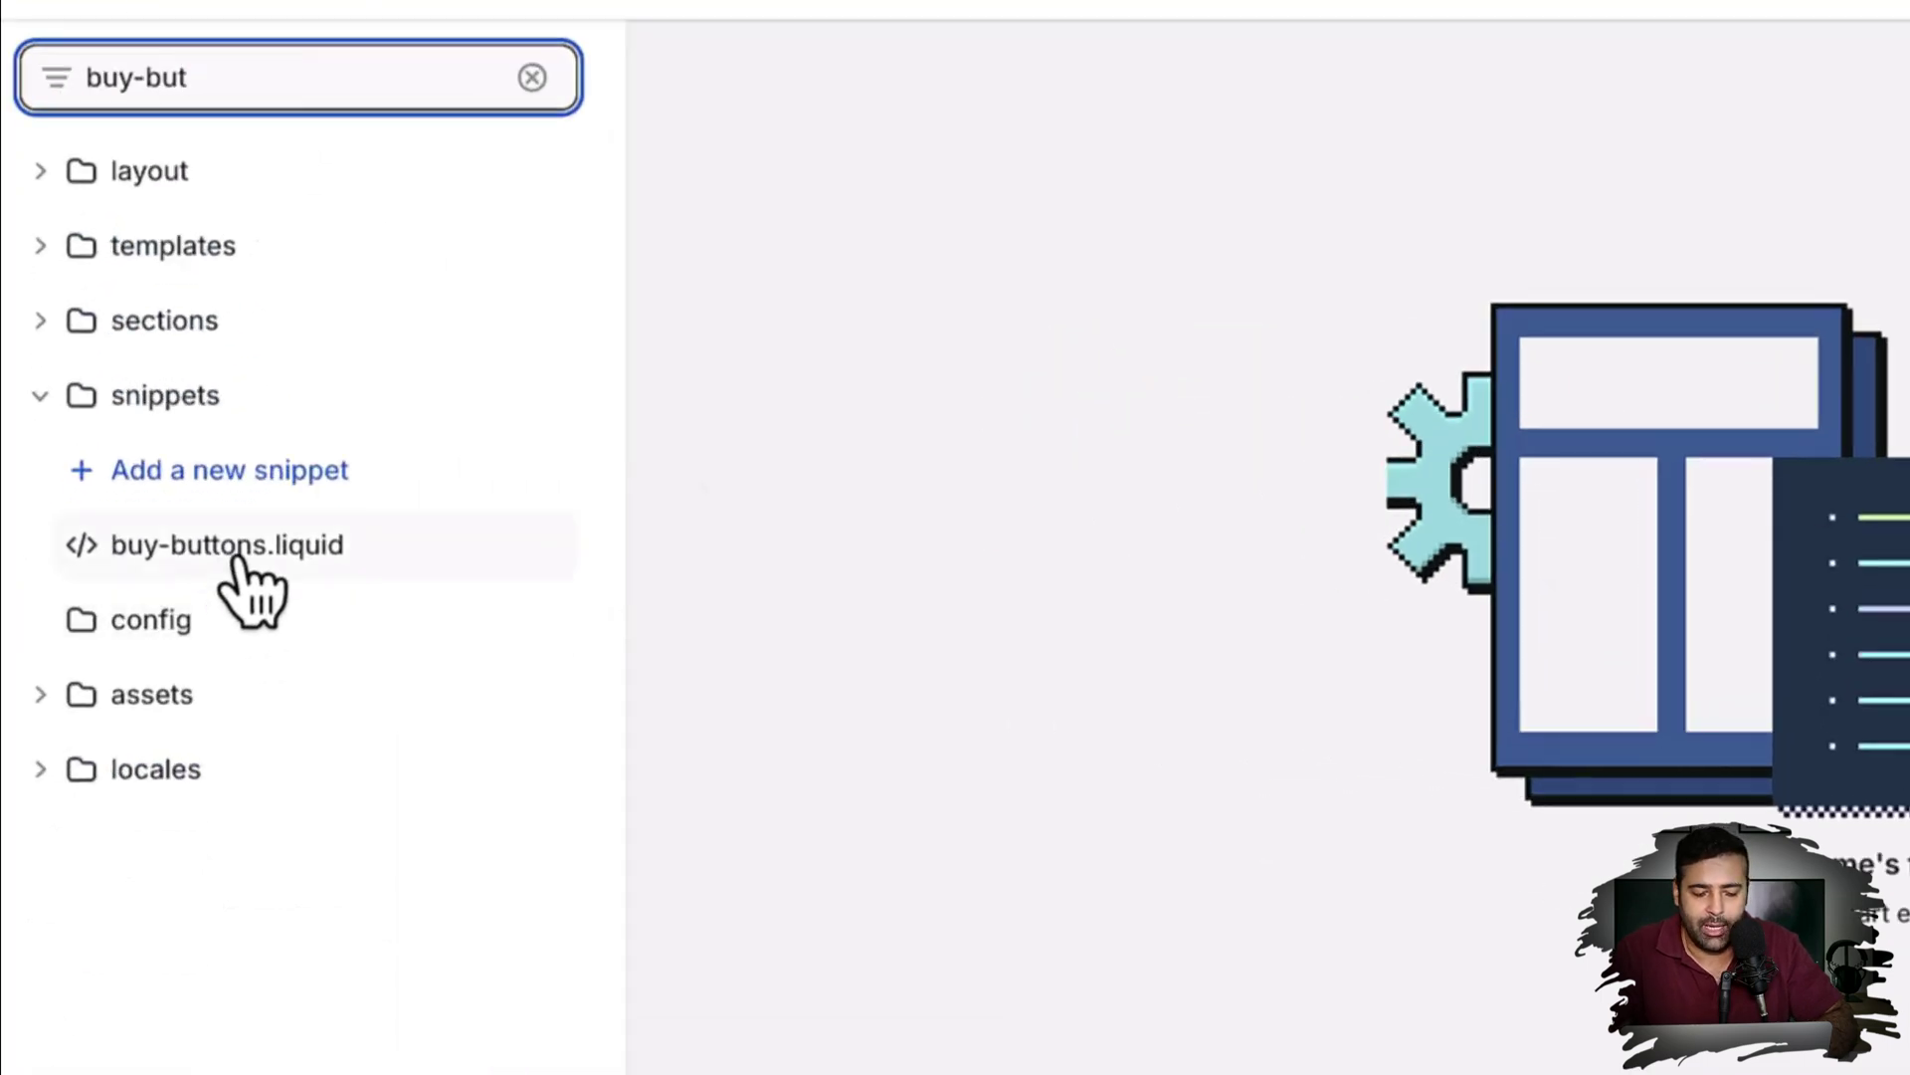
pyautogui.click(237, 559)
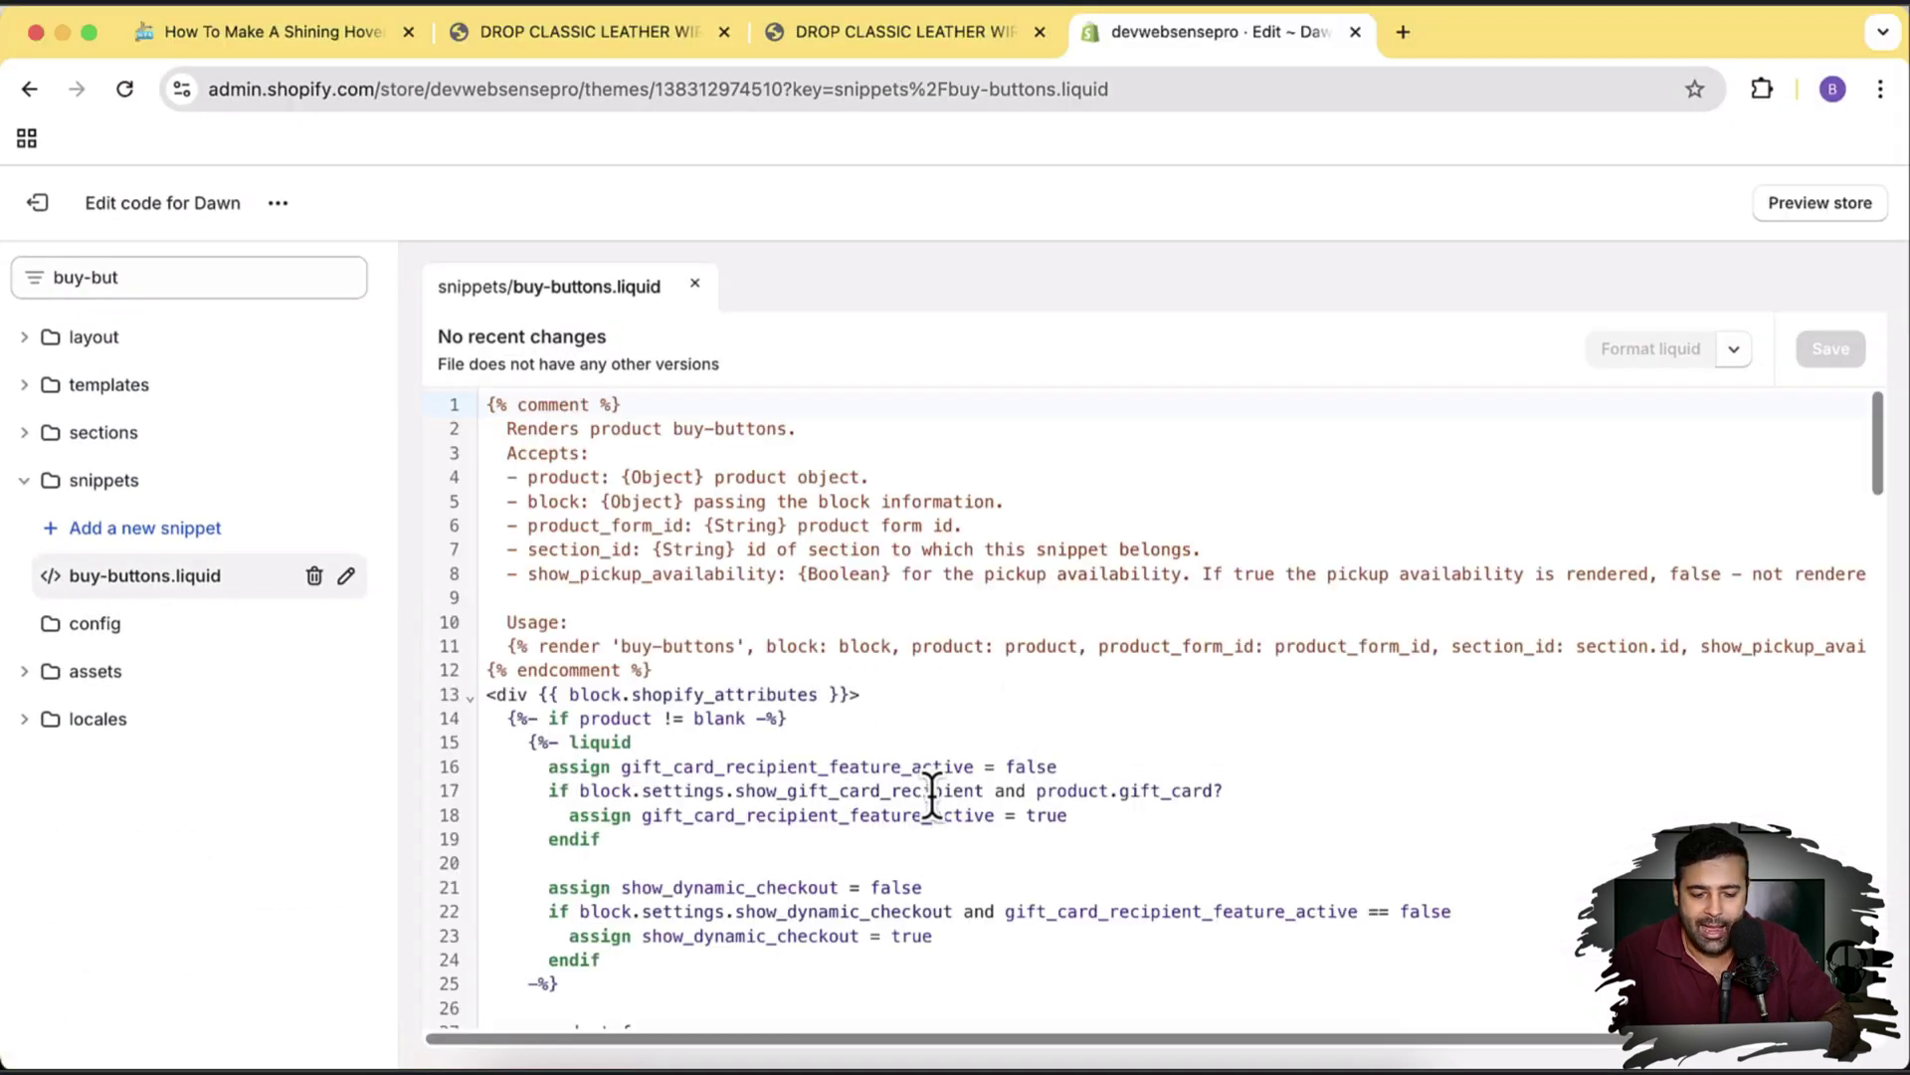
pyautogui.moveTo(682, 676); pyautogui.dragTo(487, 661)
pyautogui.click(719, 672)
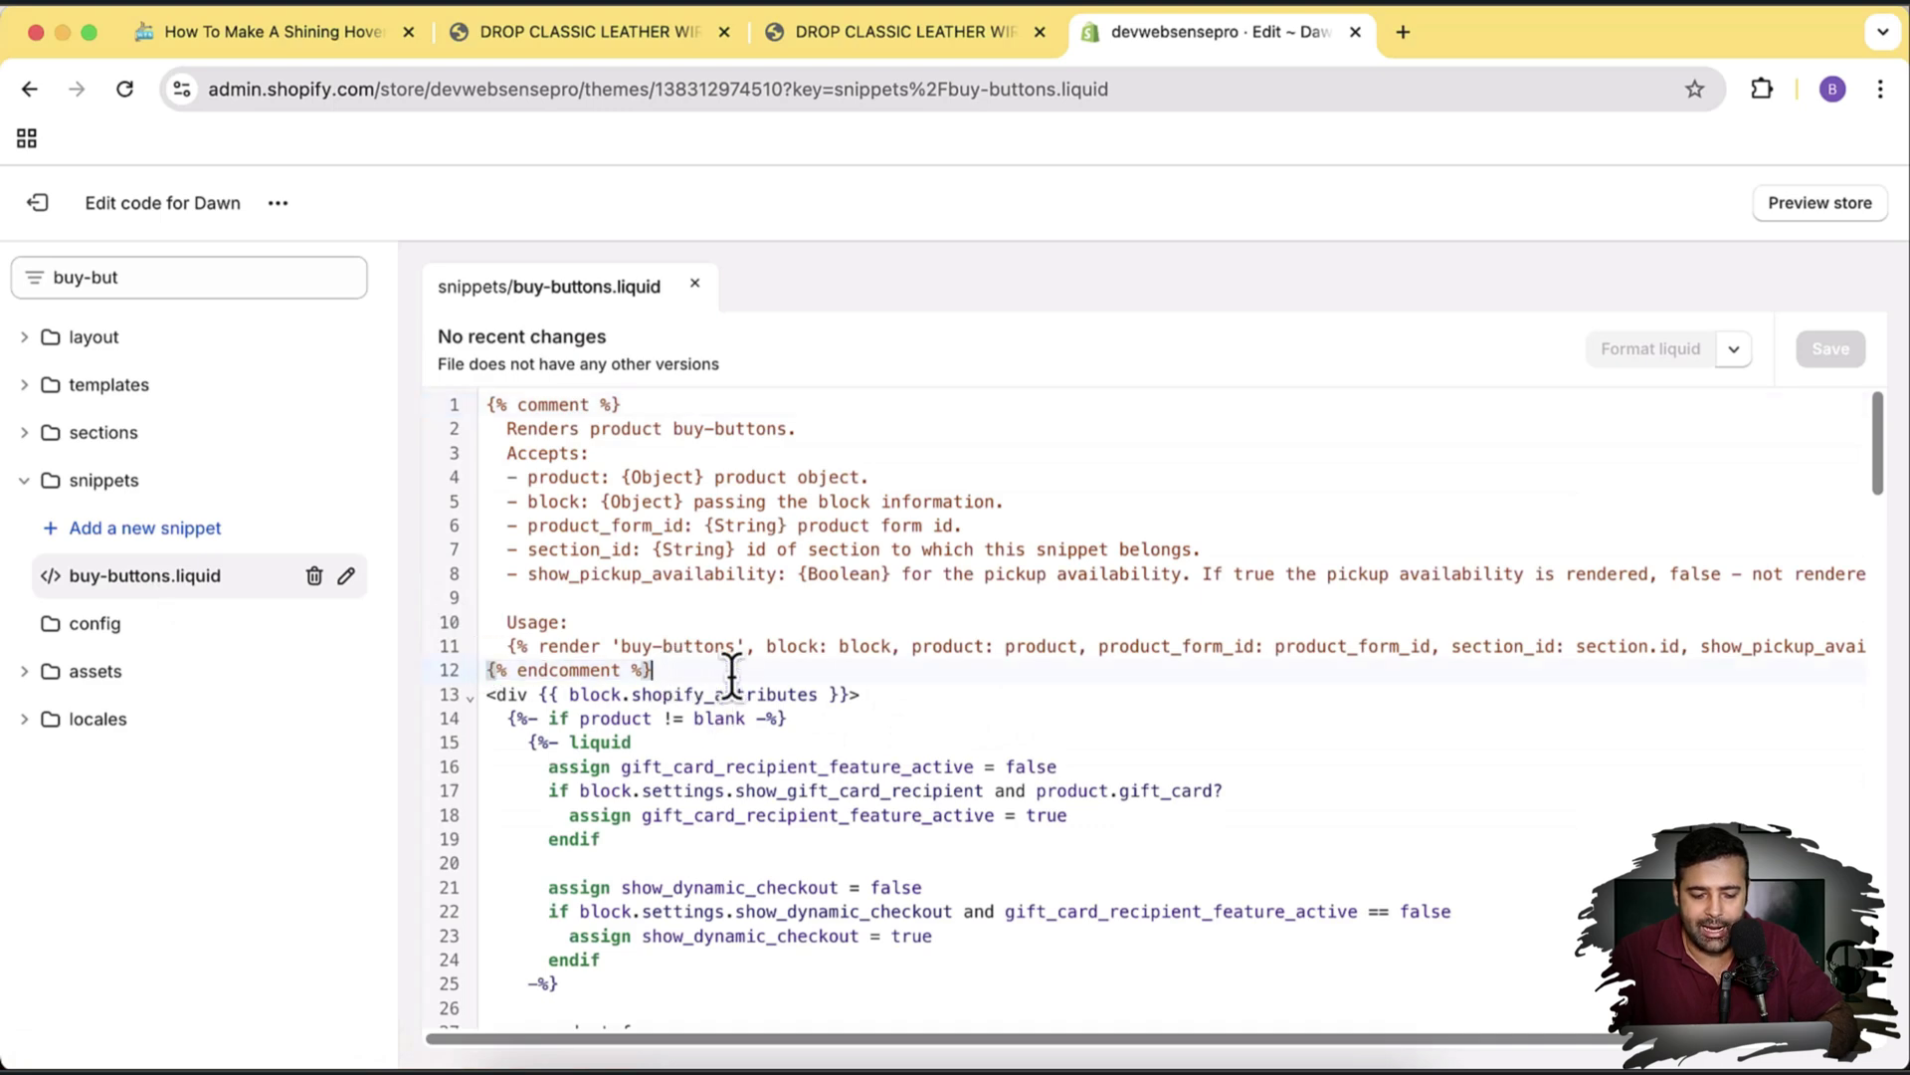
pyautogui.press('Return')
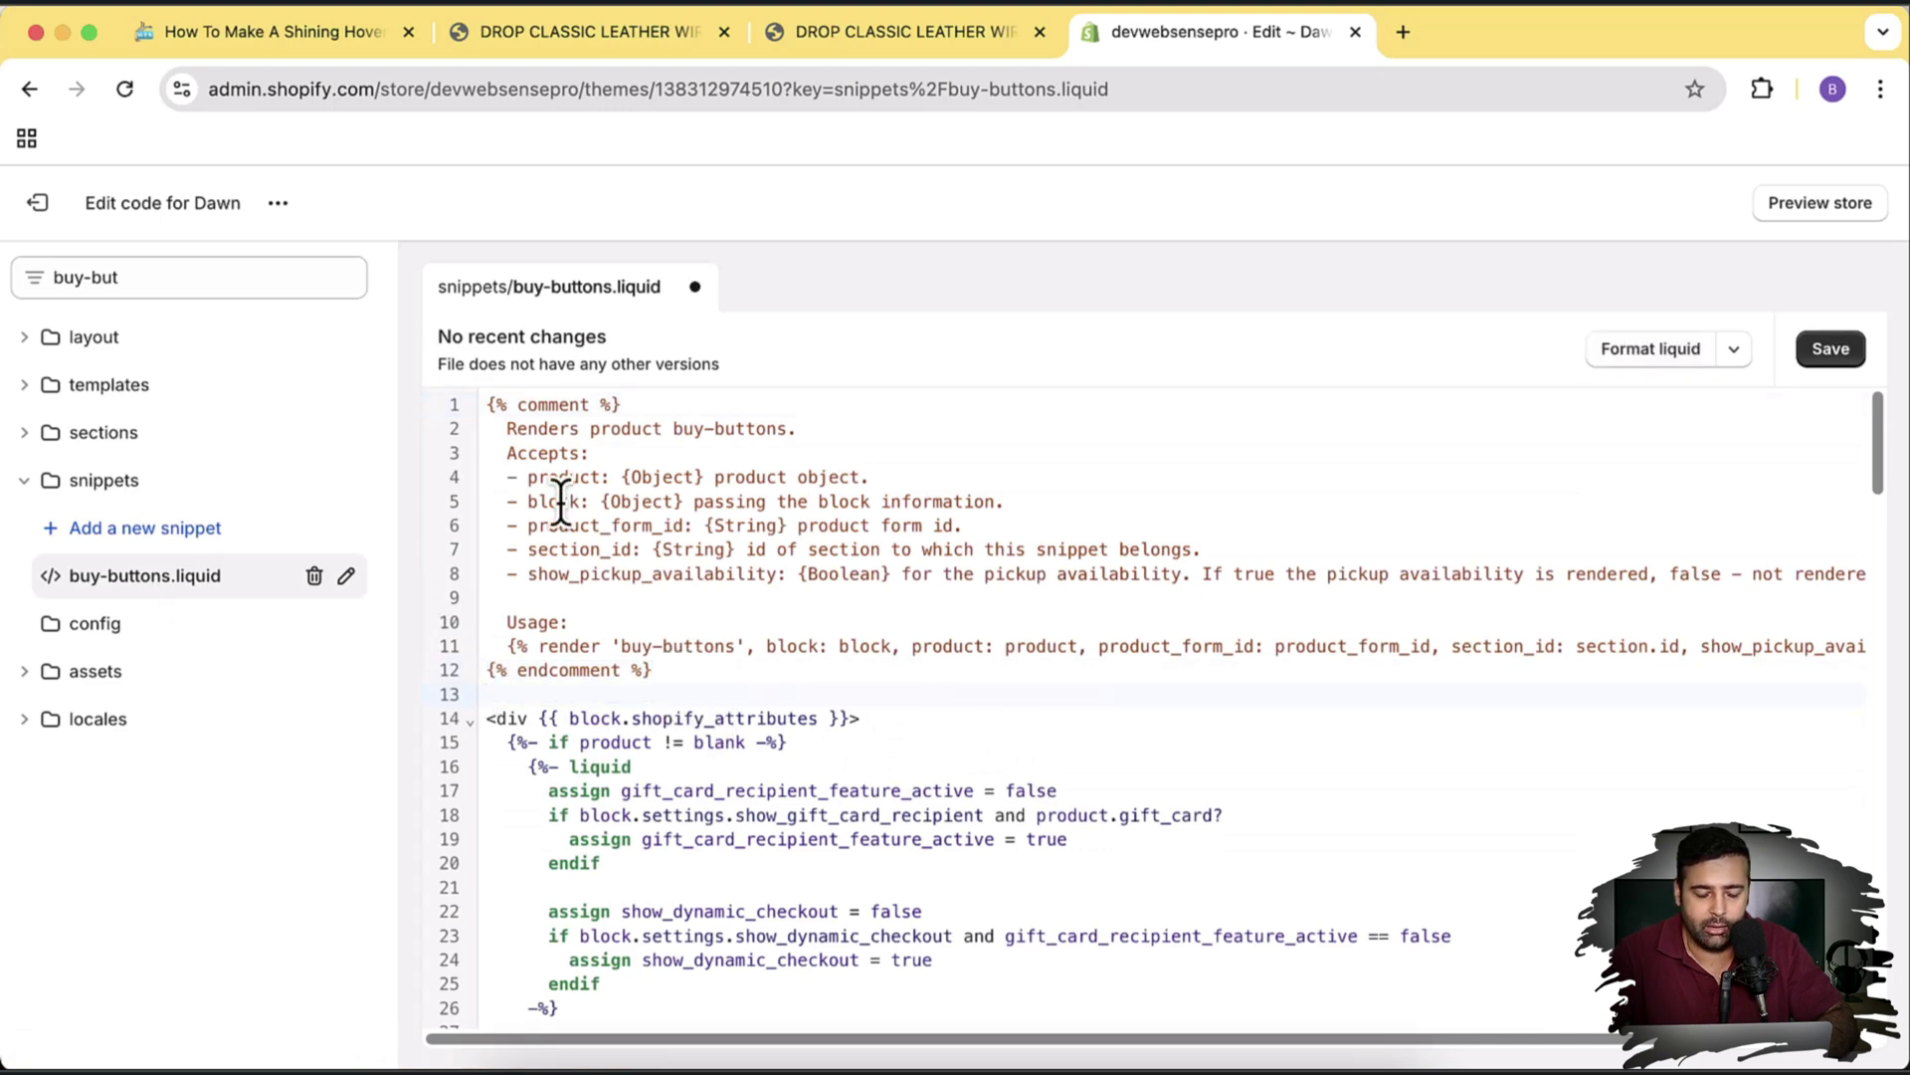
# Step: Copy the full shining-hover CSS from the tutorial post and go back to the buy-buttons.liquid editor
pyautogui.click(325, 41)
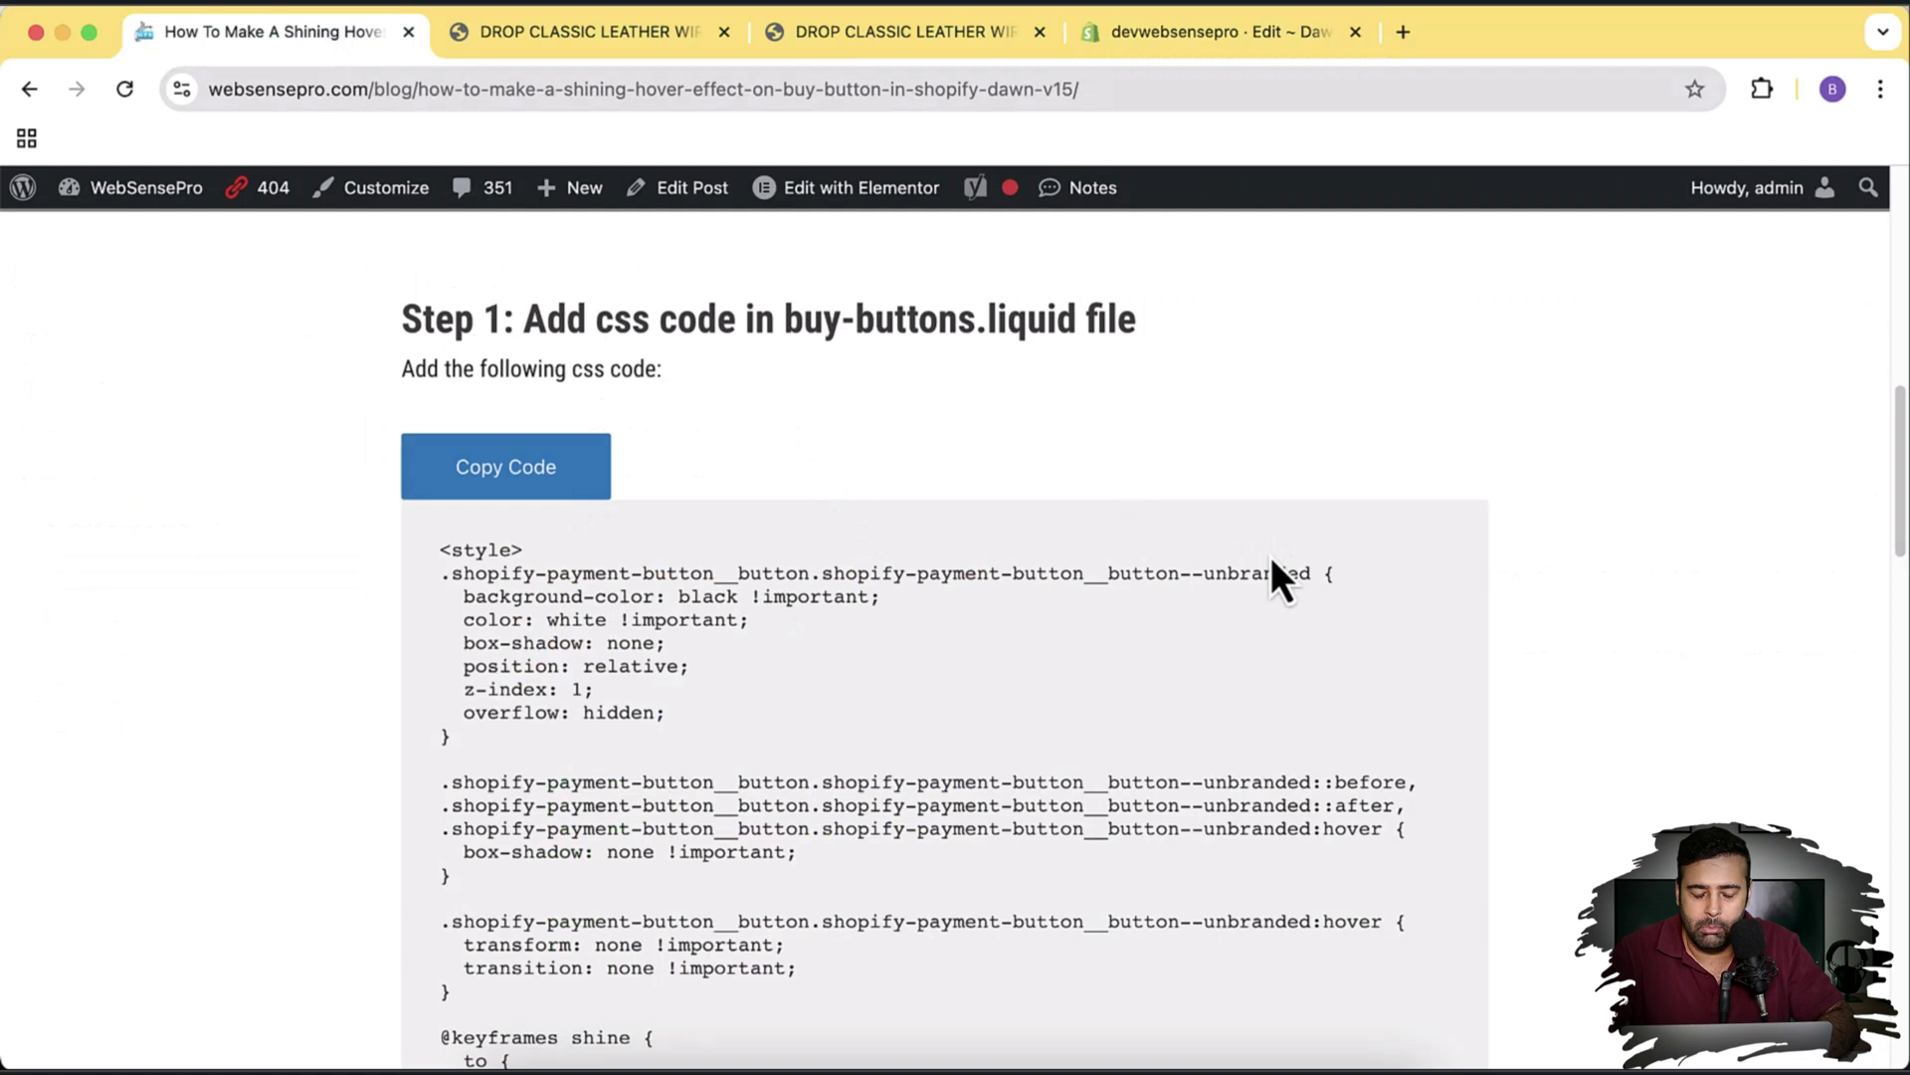
pyautogui.scroll(-1, 1458, 482)
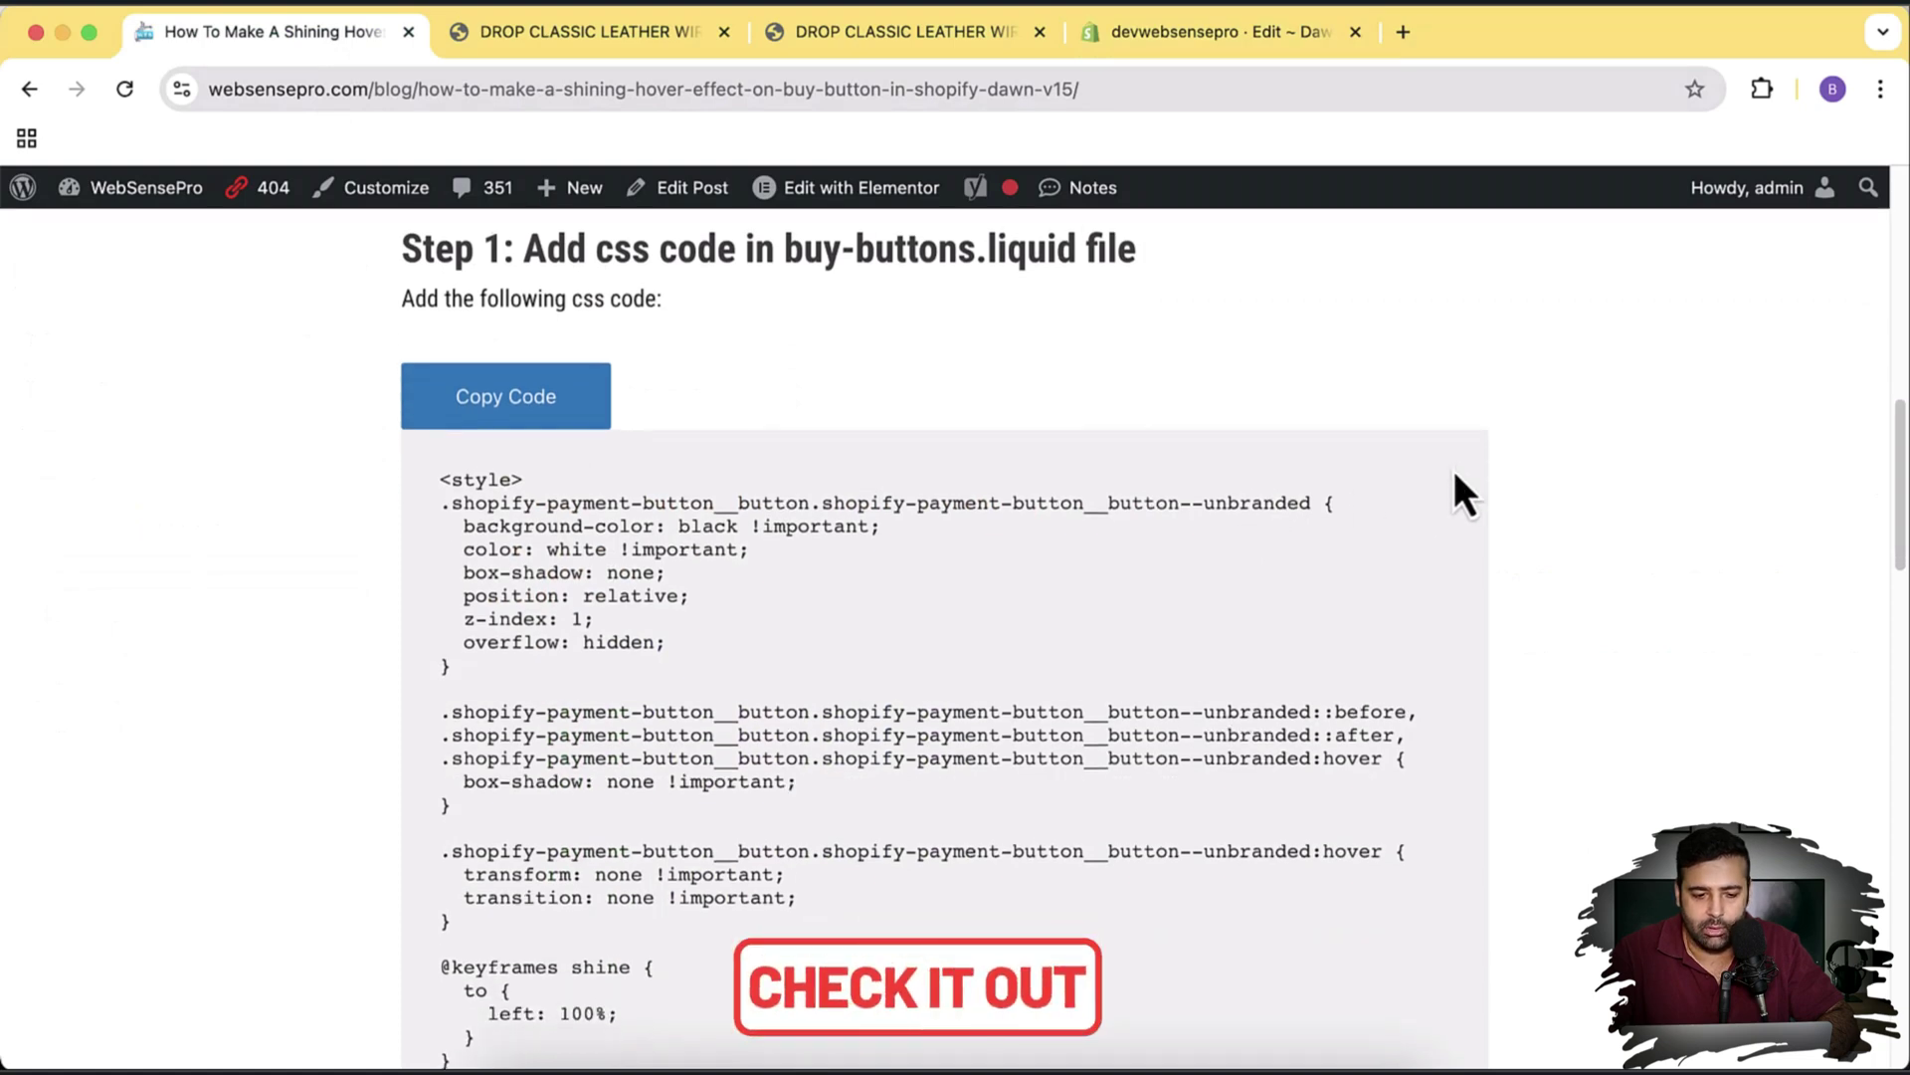
pyautogui.click(553, 406)
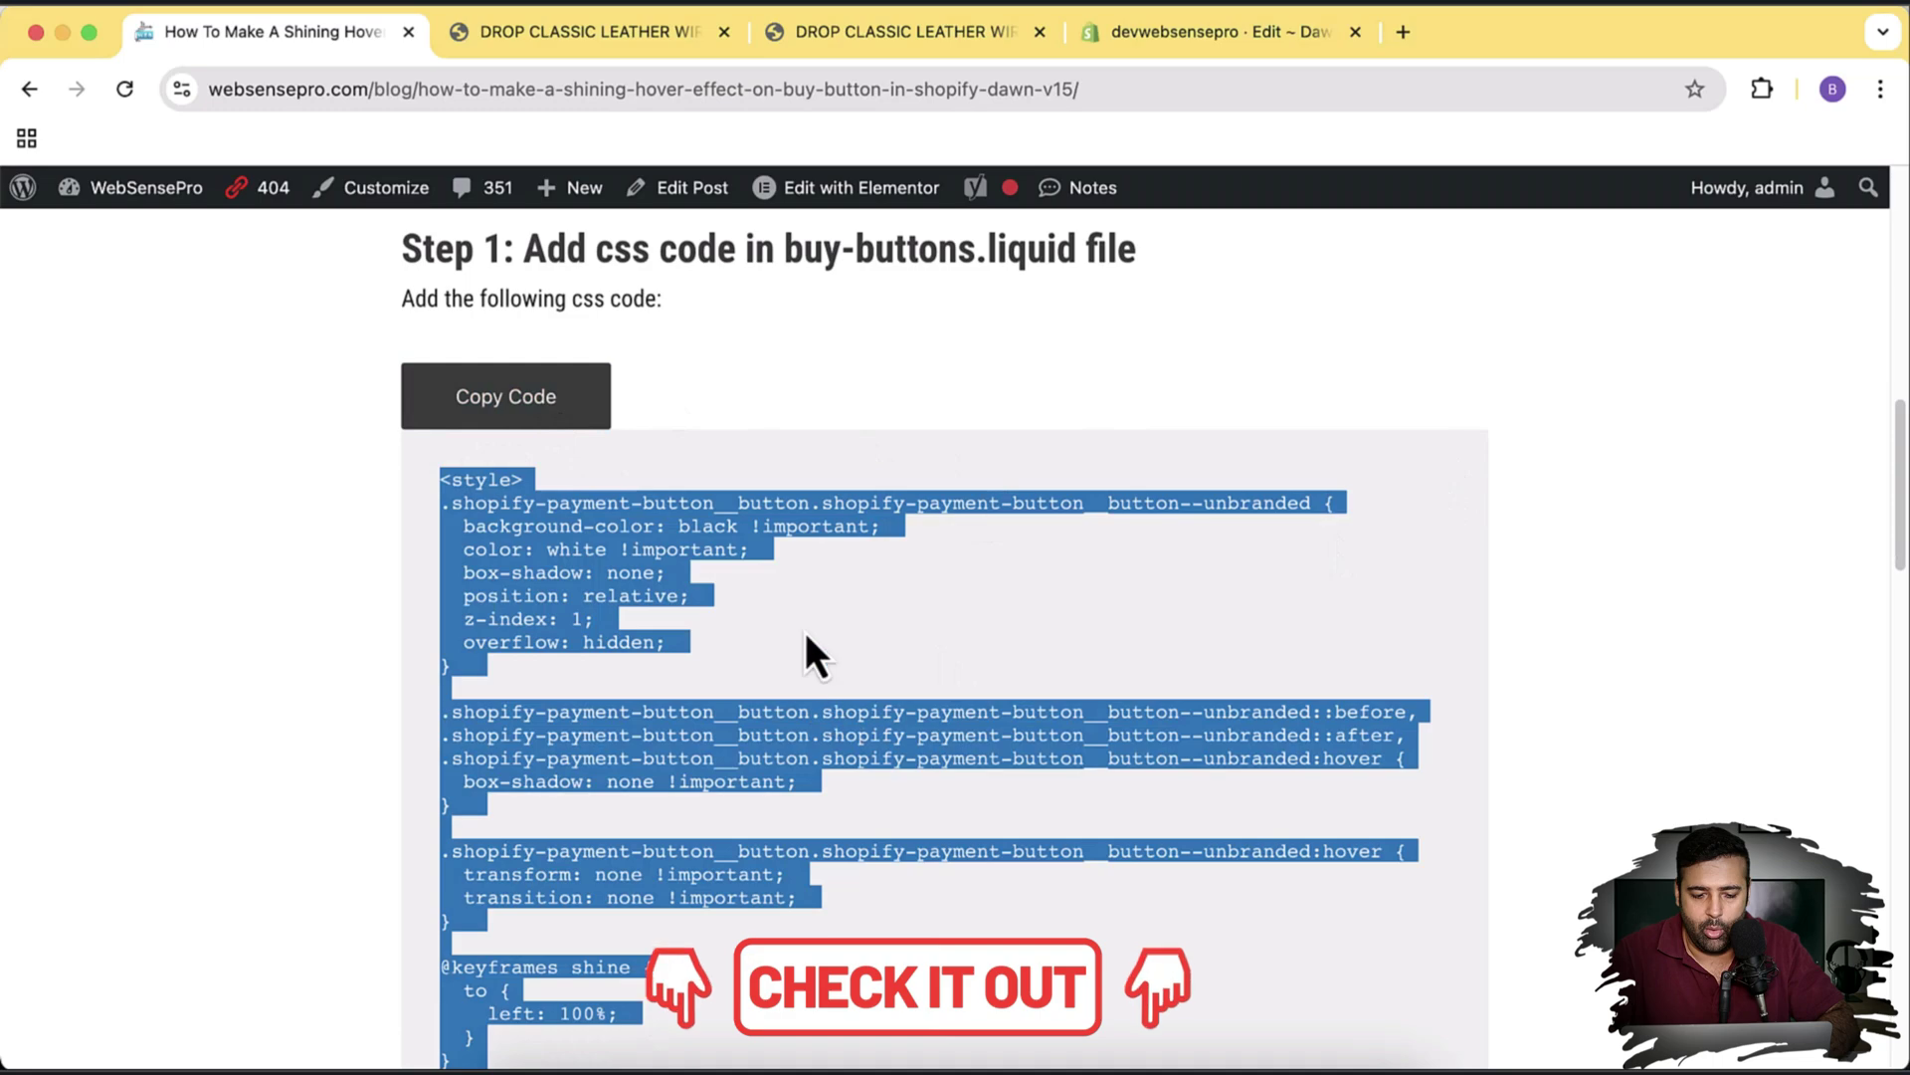
pyautogui.scroll(-6, 1572, 602)
pyautogui.scroll(5, 1574, 602)
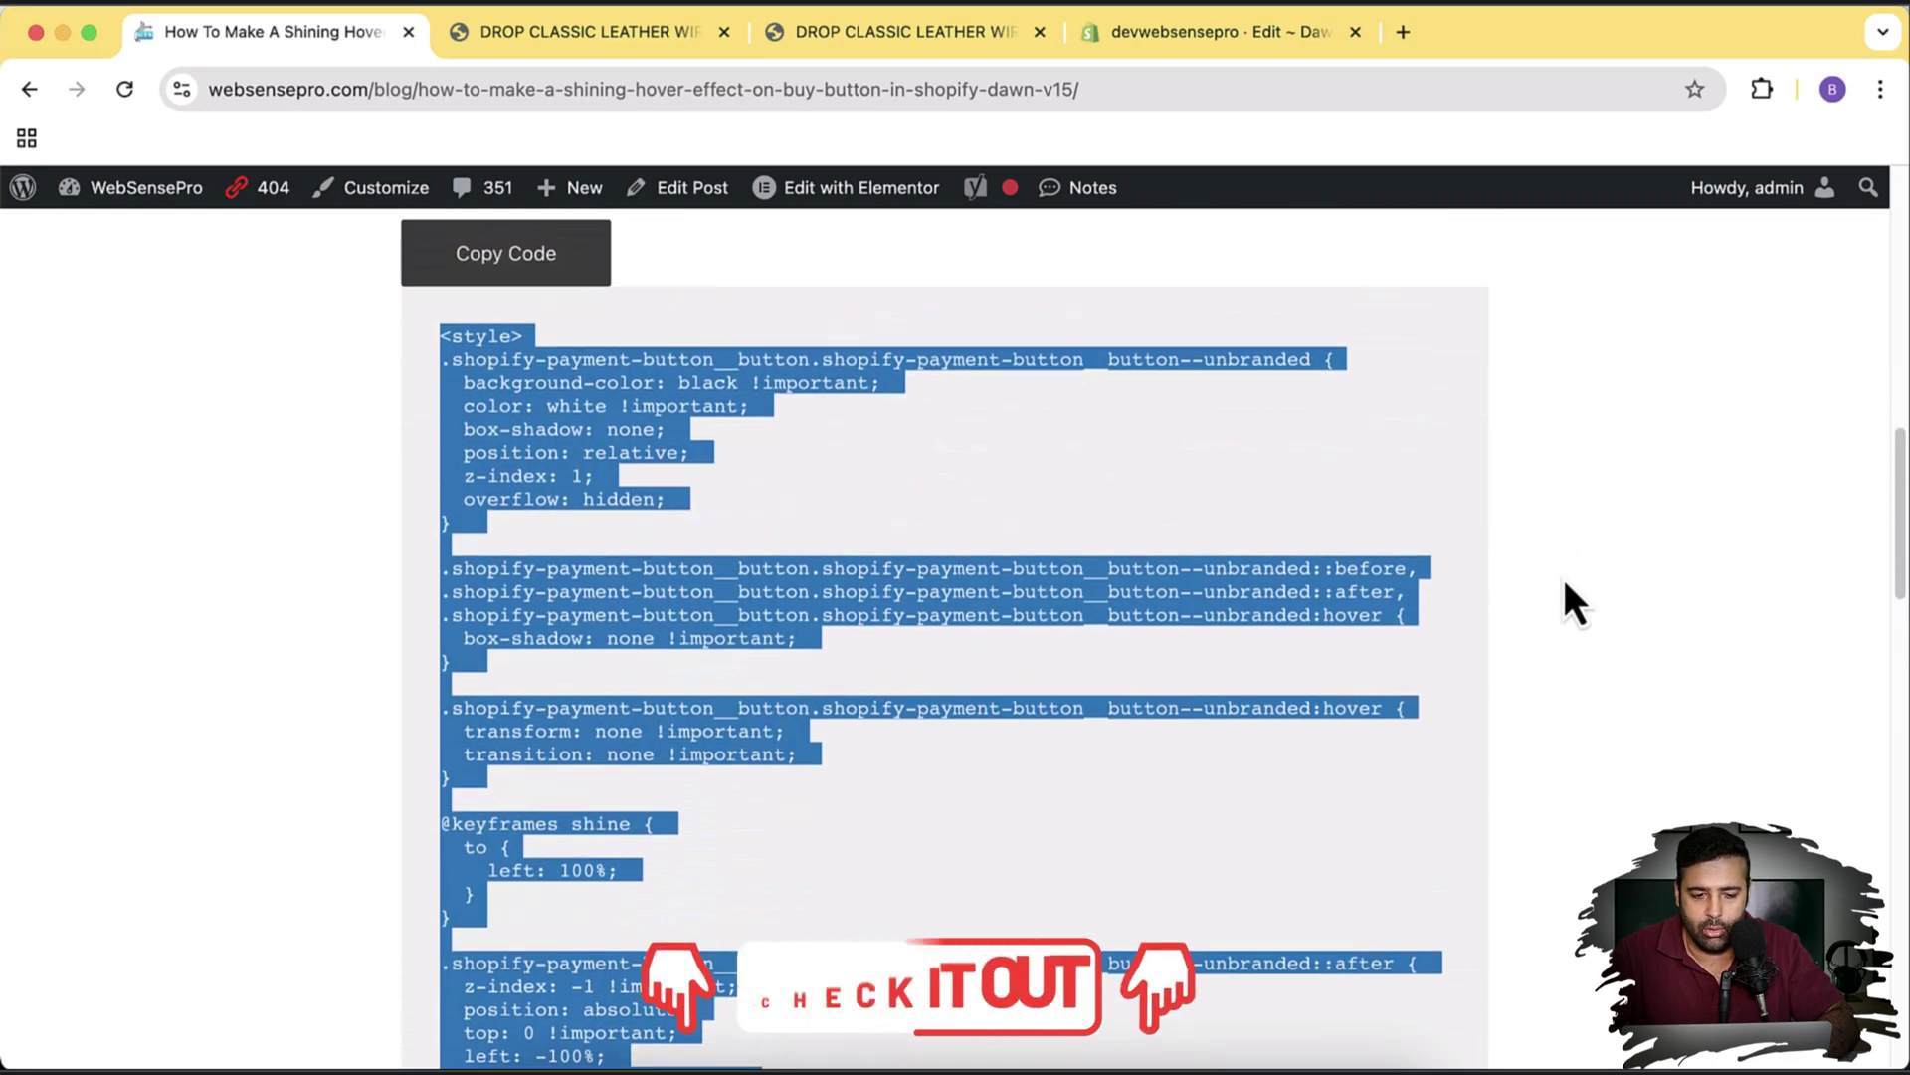
pyautogui.click(1198, 36)
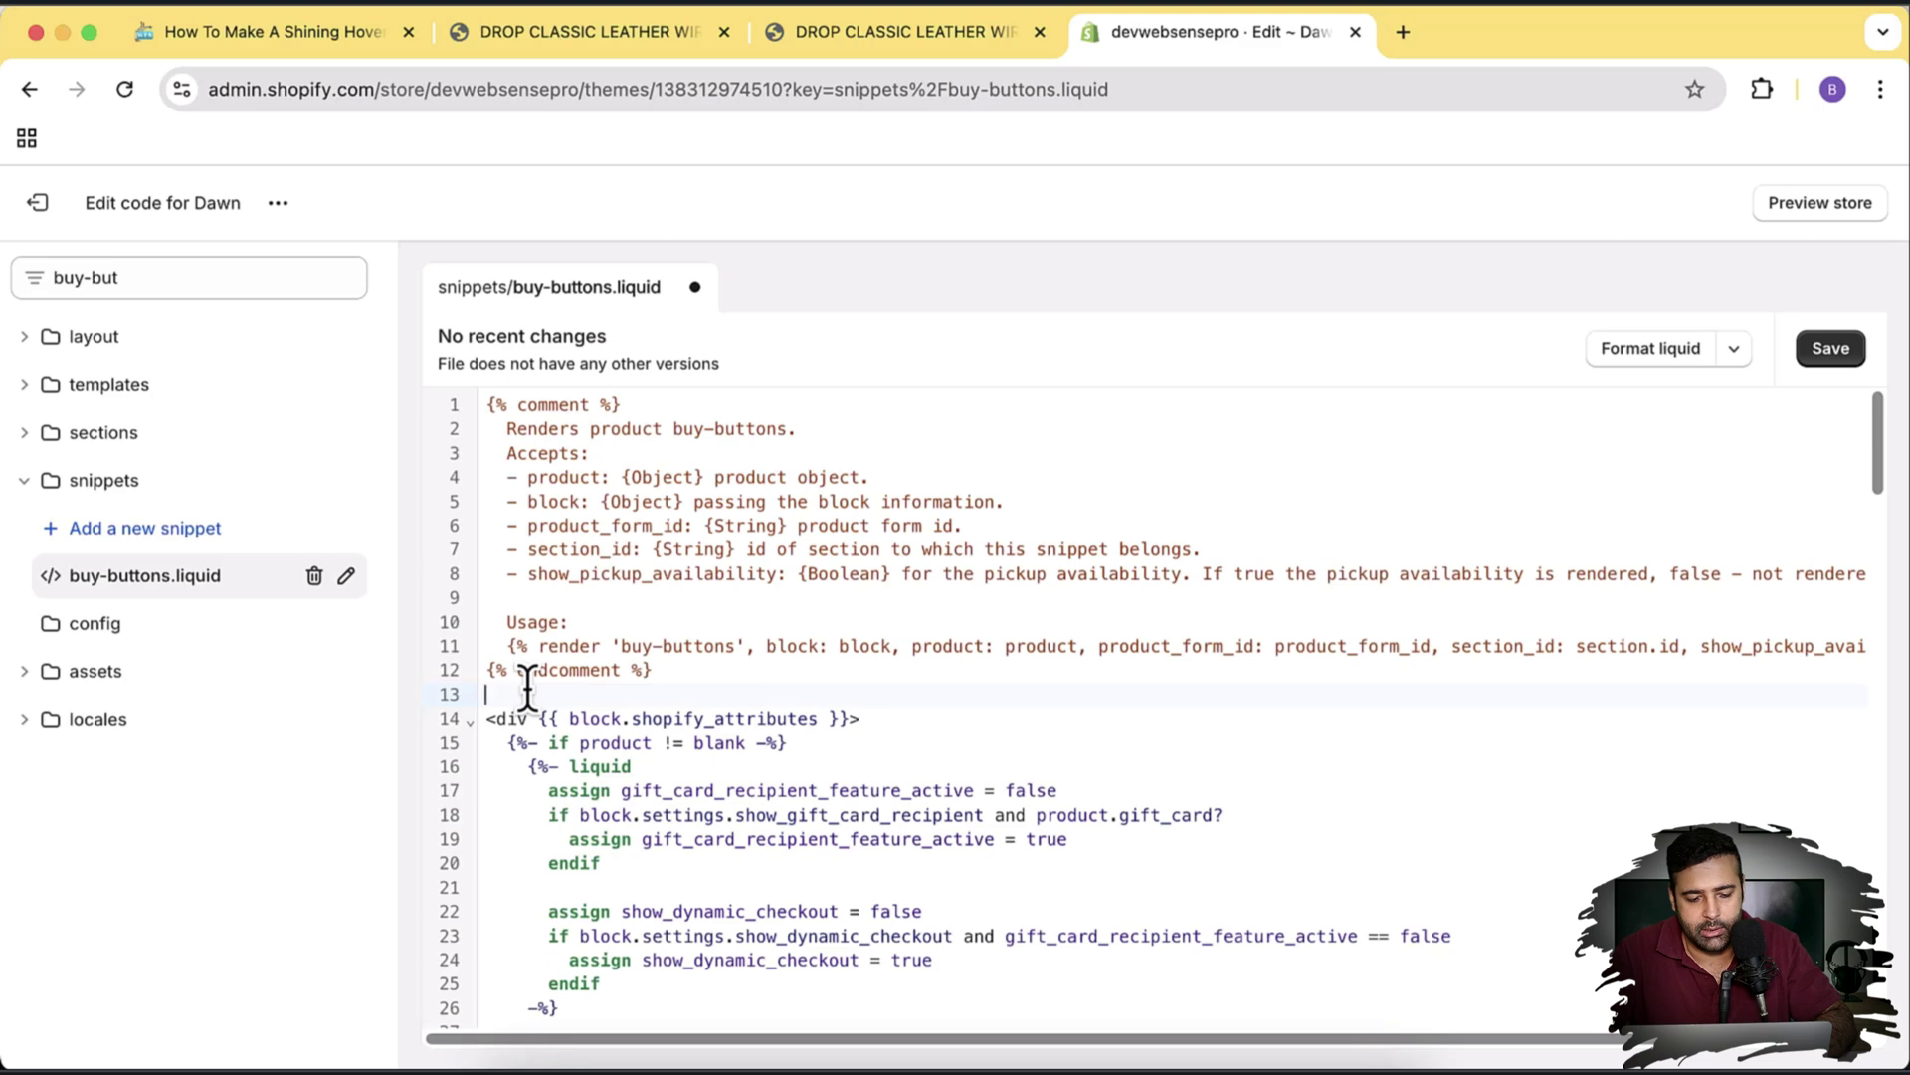
# Step: Paste the shine CSS on line 13, save buy-buttons.liquid, and reload the Dawn charger preview
pyautogui.press('super+v')
pyautogui.scroll(-1, 1035, 692)
pyautogui.scroll(1, 1035, 691)
pyautogui.scroll(2, 1035, 692)
pyautogui.click(1831, 350)
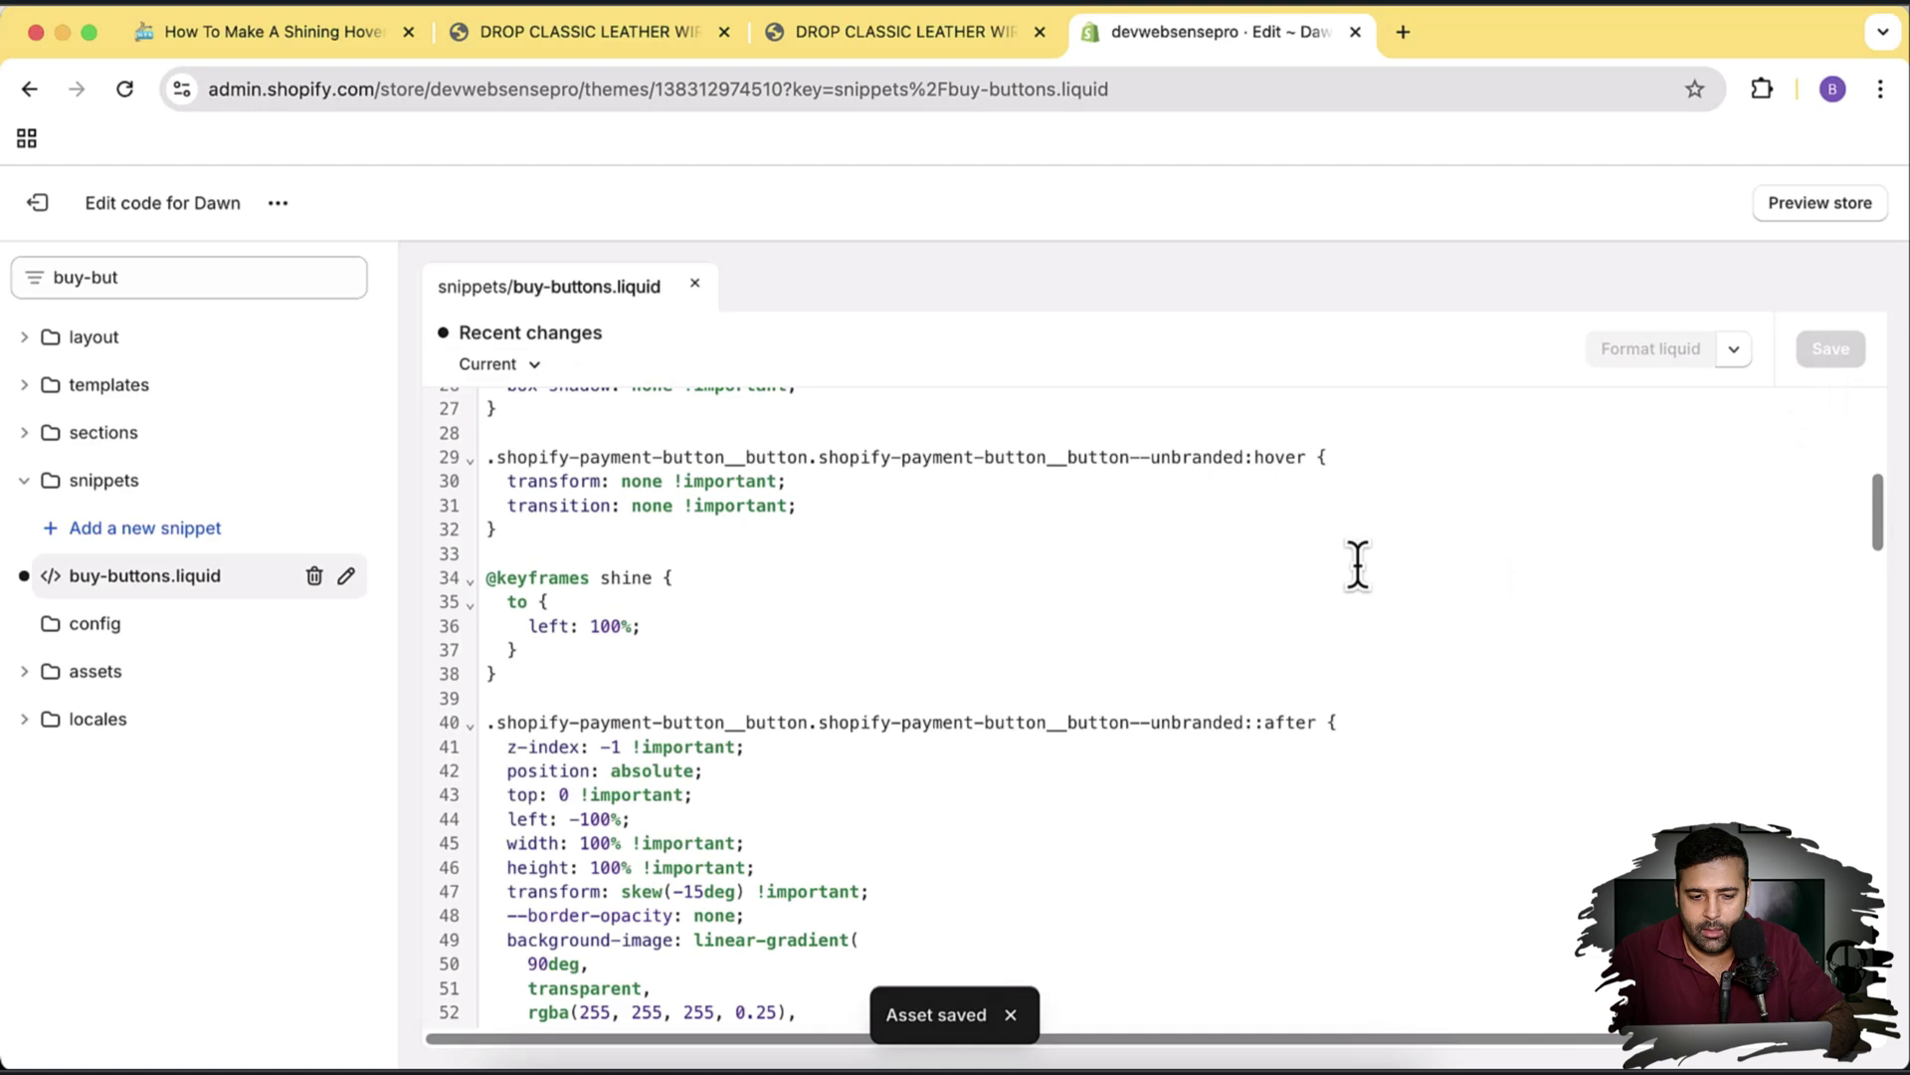
pyautogui.click(926, 40)
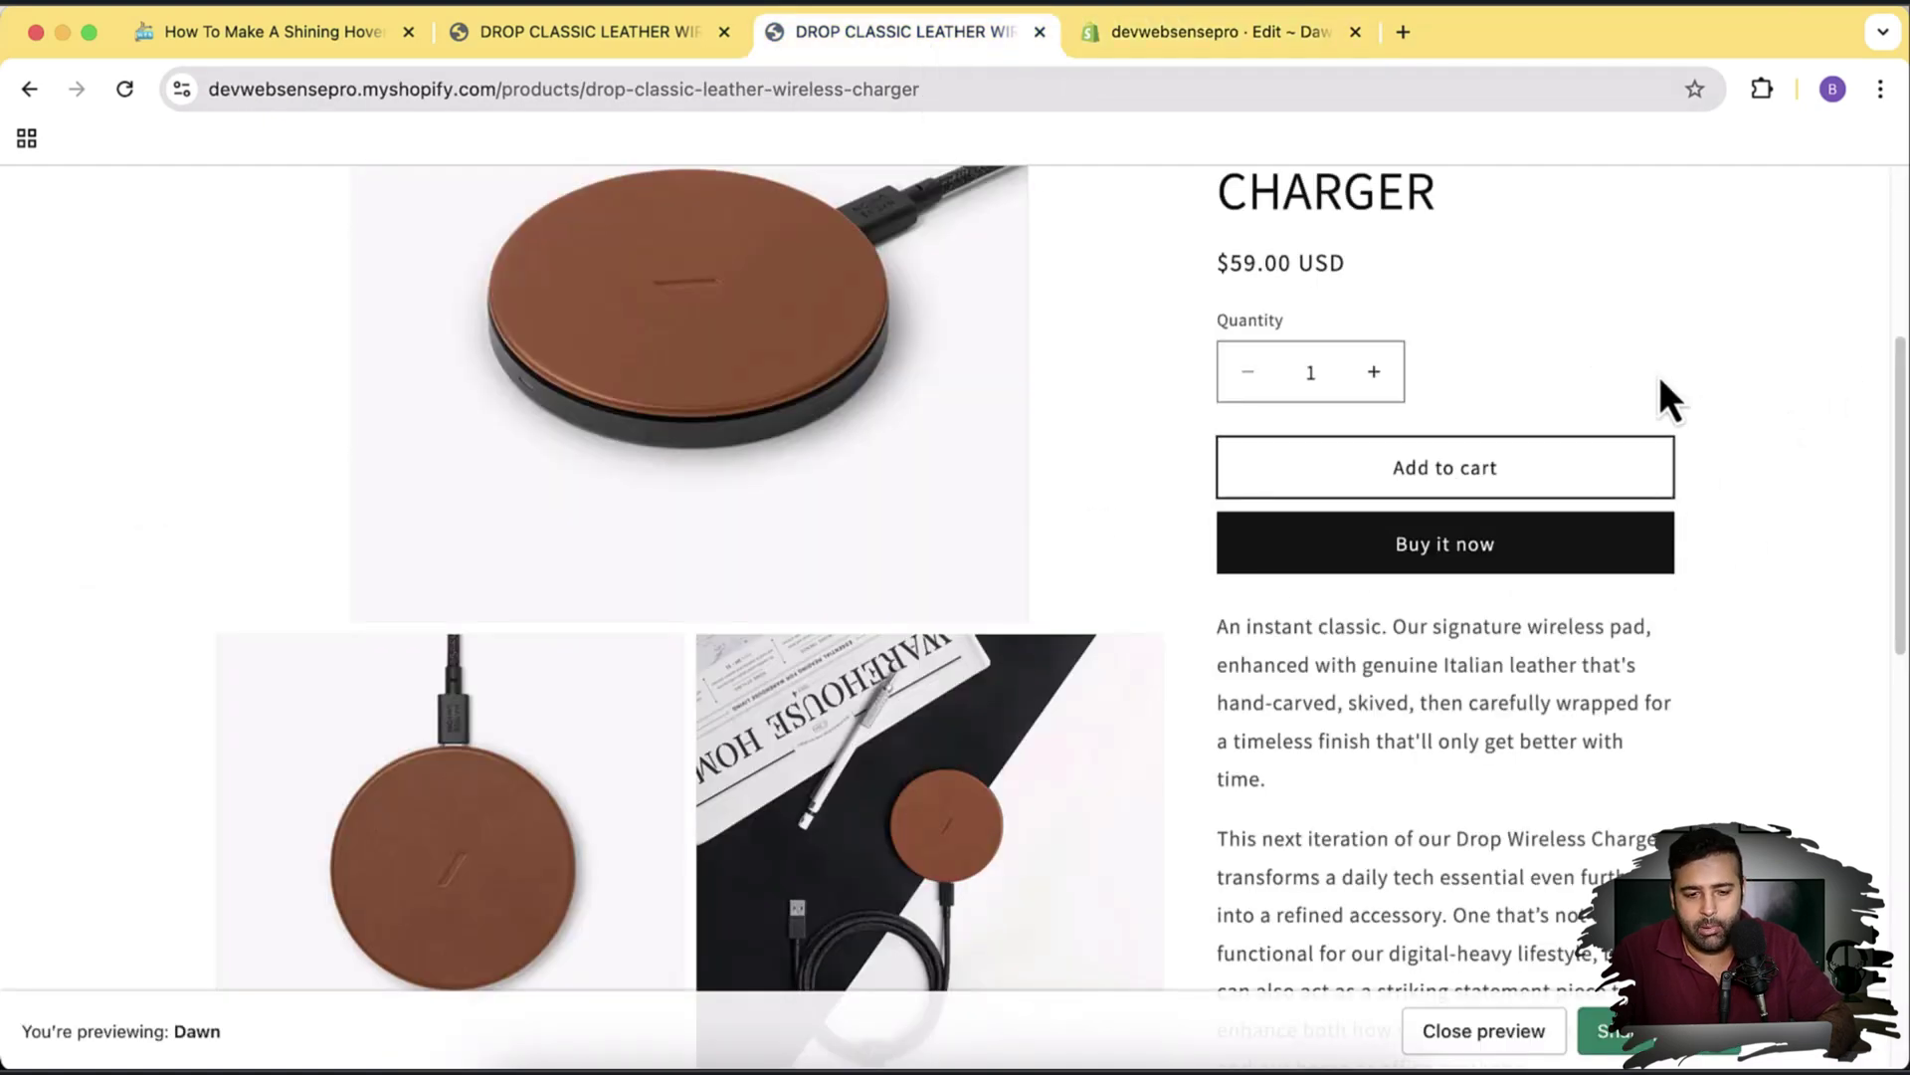
pyautogui.press('super+r')
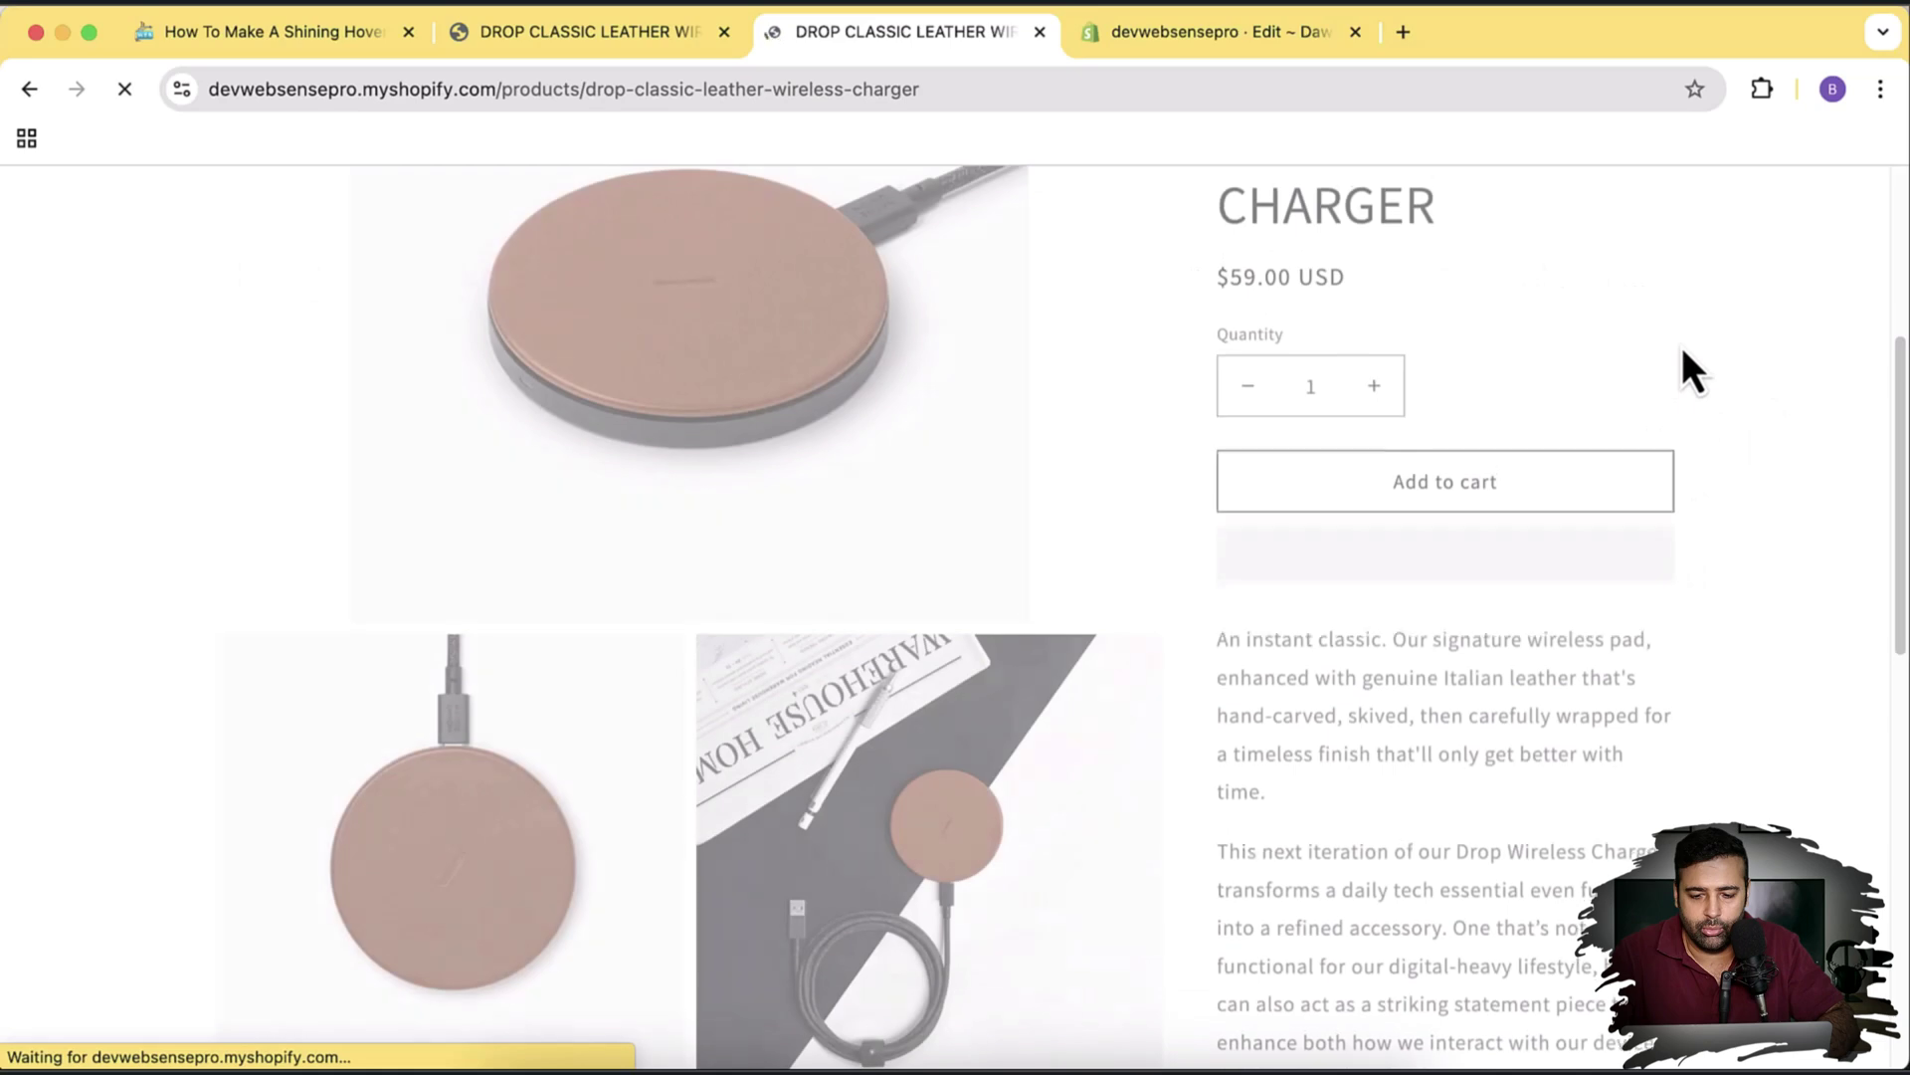